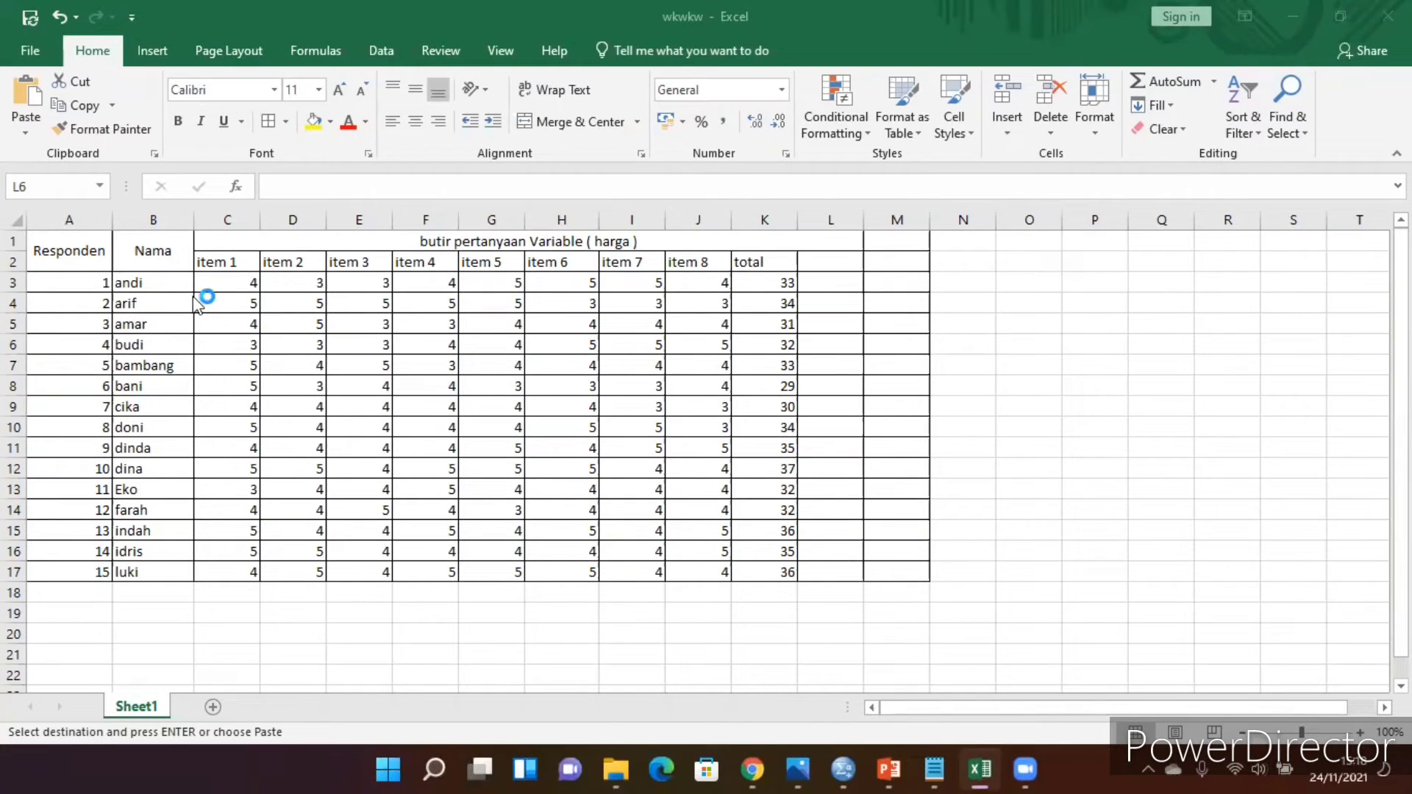
Copy the score data in C3:K17, covering item 1 to item 8 and the total column
{"action": "left_click", "coordinate": [239, 284]}
{"action": "left_click_drag", "start_coordinate": [240, 284], "coordinate": [368, 303]}
{"action": "left_click_drag", "start_coordinate": [617, 392], "coordinate": [754, 572]}
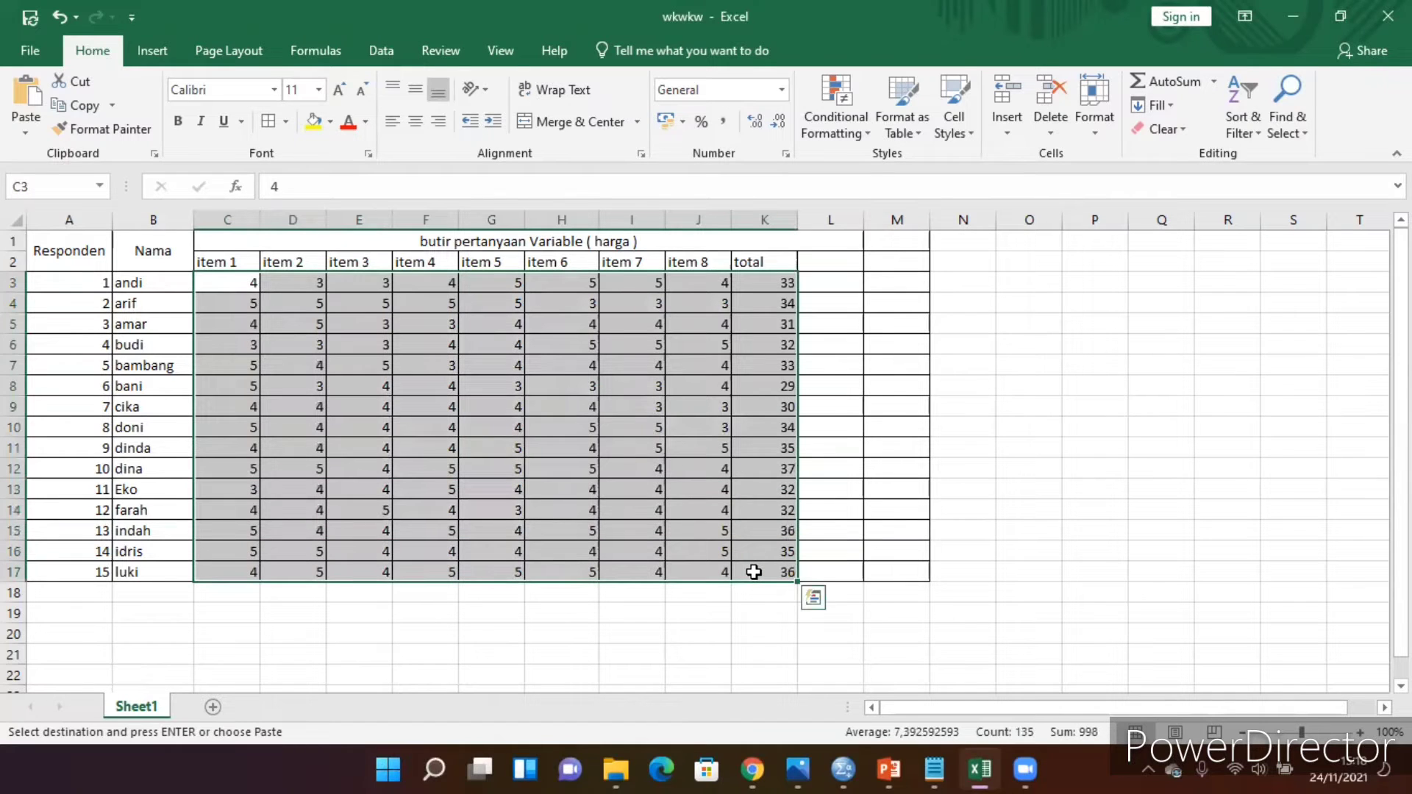
{"action": "right_click", "coordinate": [754, 573]}
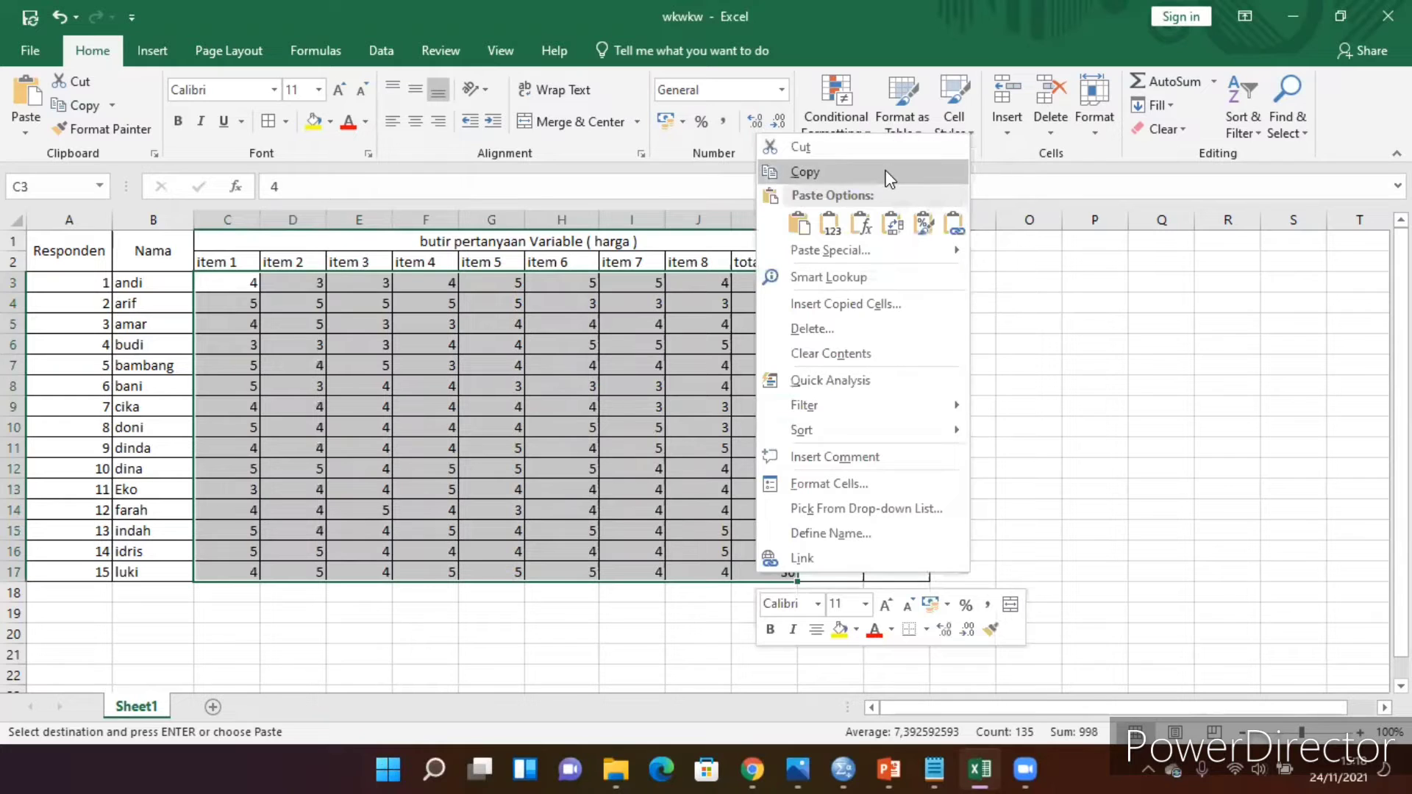
{"action": "left_click", "coordinate": [805, 172]}
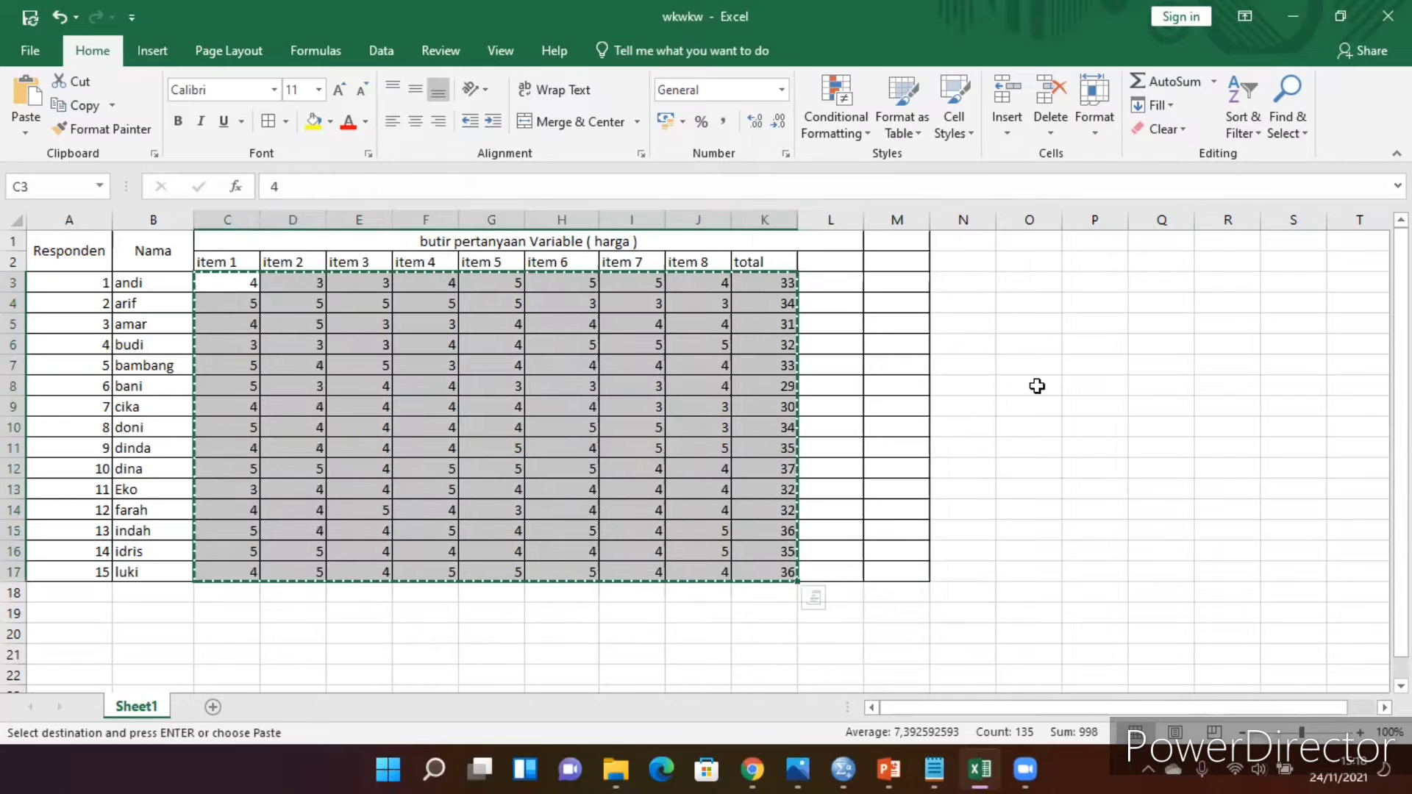
Switch to the proses.sav data in SPSS, review the variable definitions of Y1 to Y8 and Y, and return to the data
{"action": "left_click", "coordinate": [844, 770]}
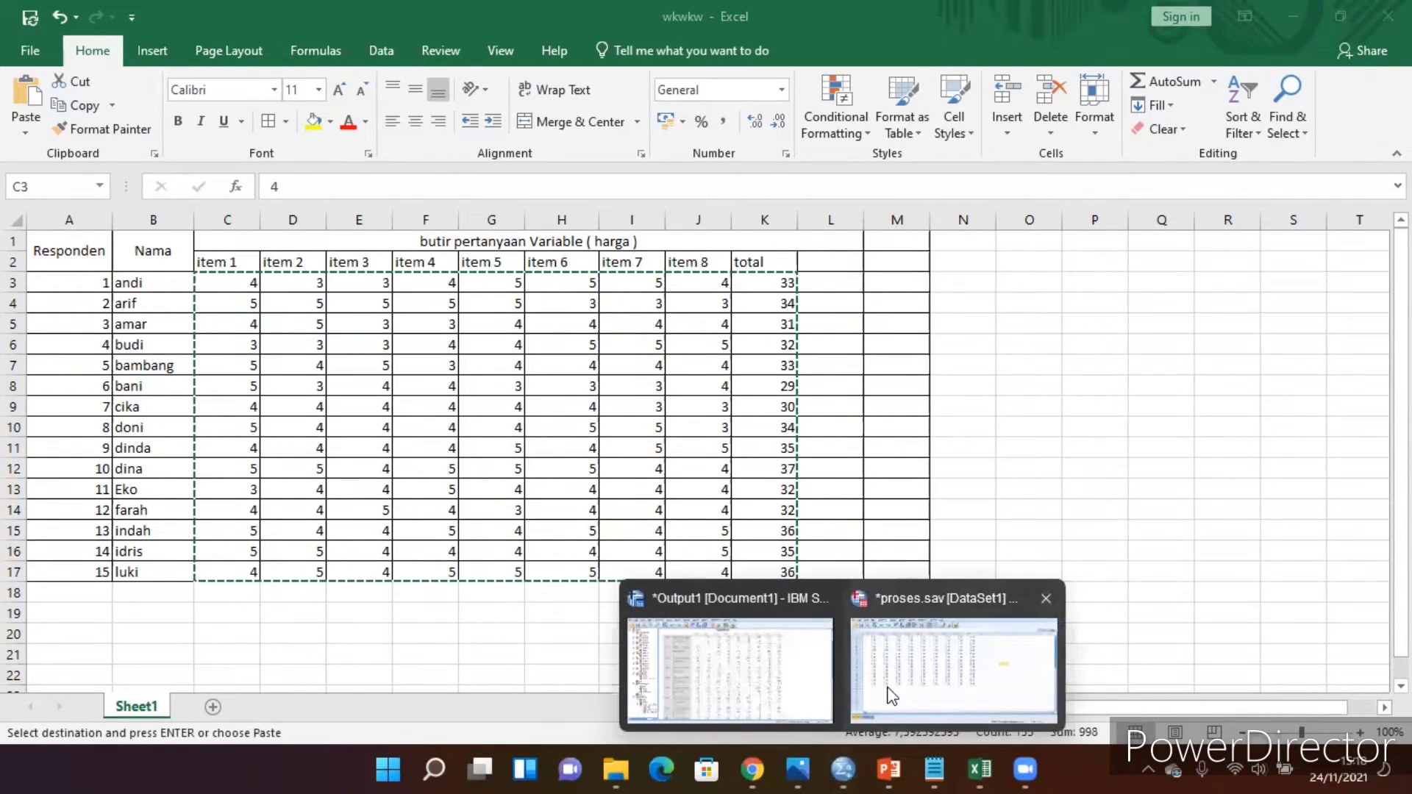
{"action": "left_click", "coordinate": [892, 696]}
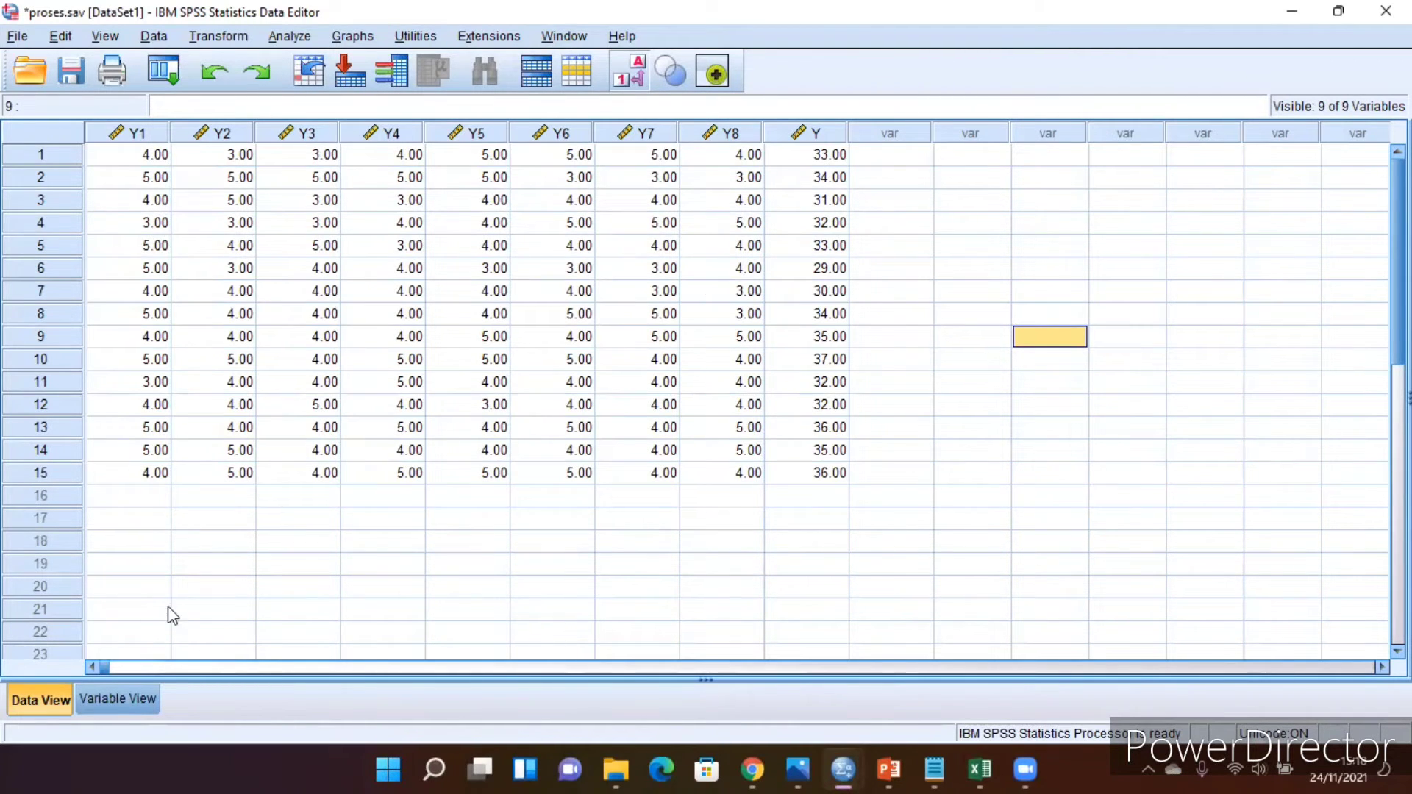
{"action": "left_click", "coordinate": [133, 704]}
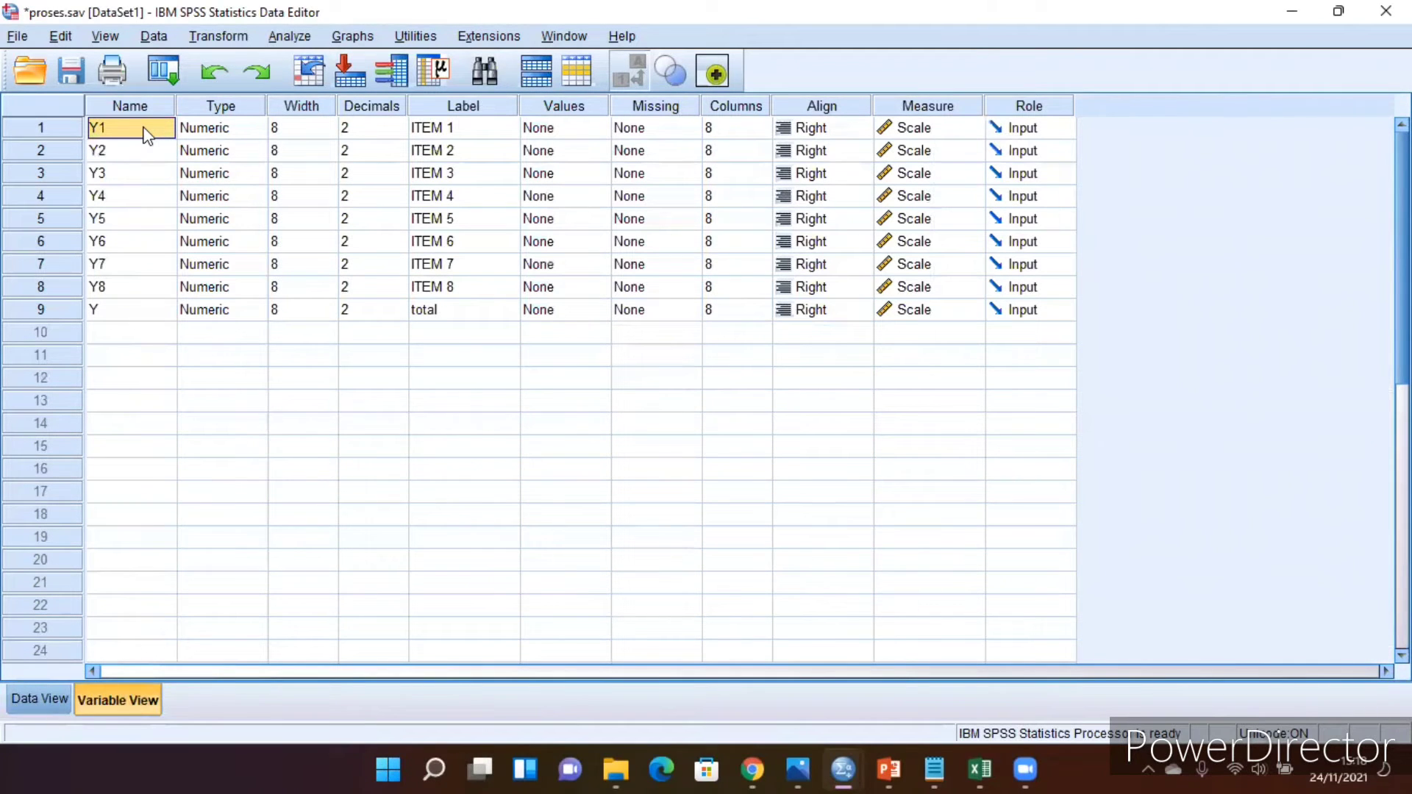
{"action": "left_click", "coordinate": [114, 313]}
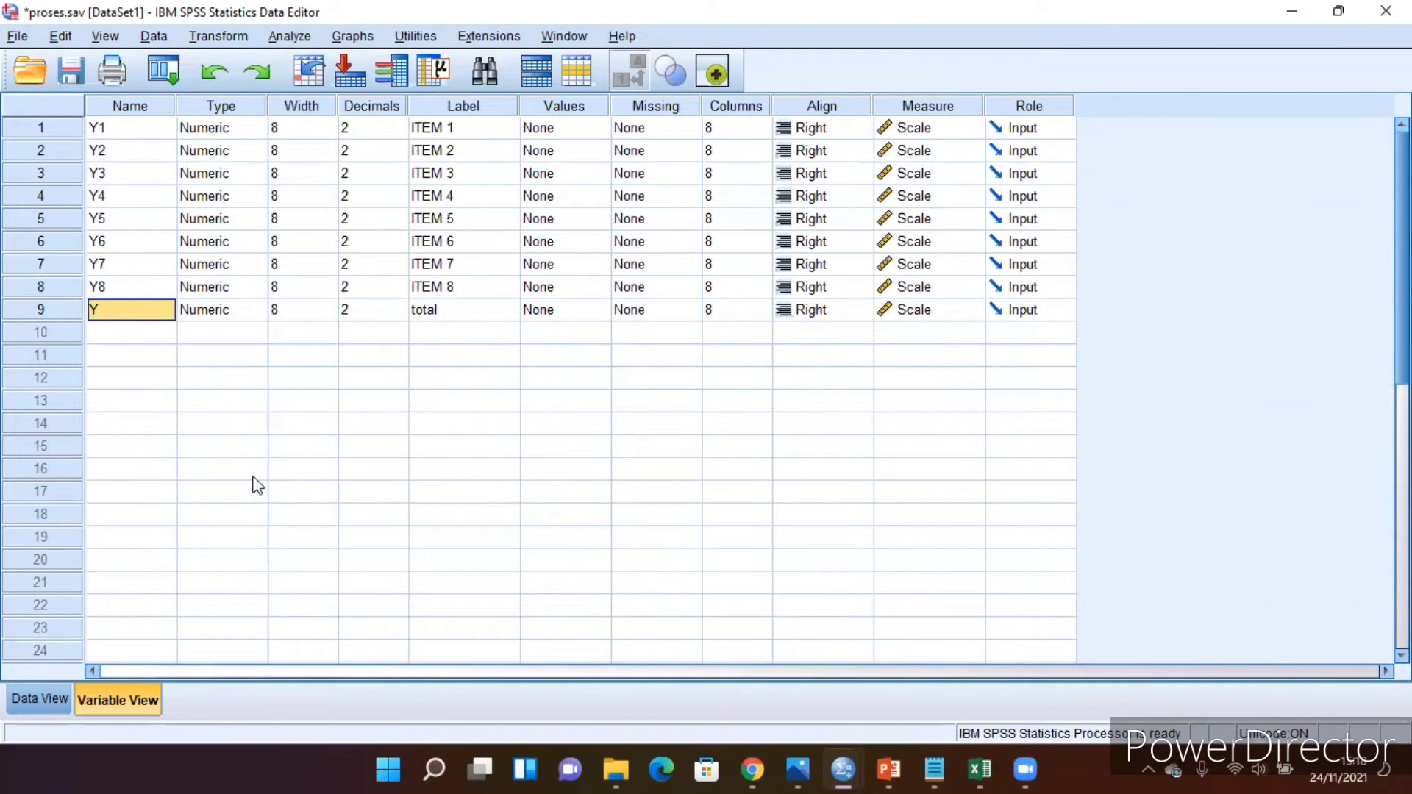
{"action": "left_click", "coordinate": [35, 710]}
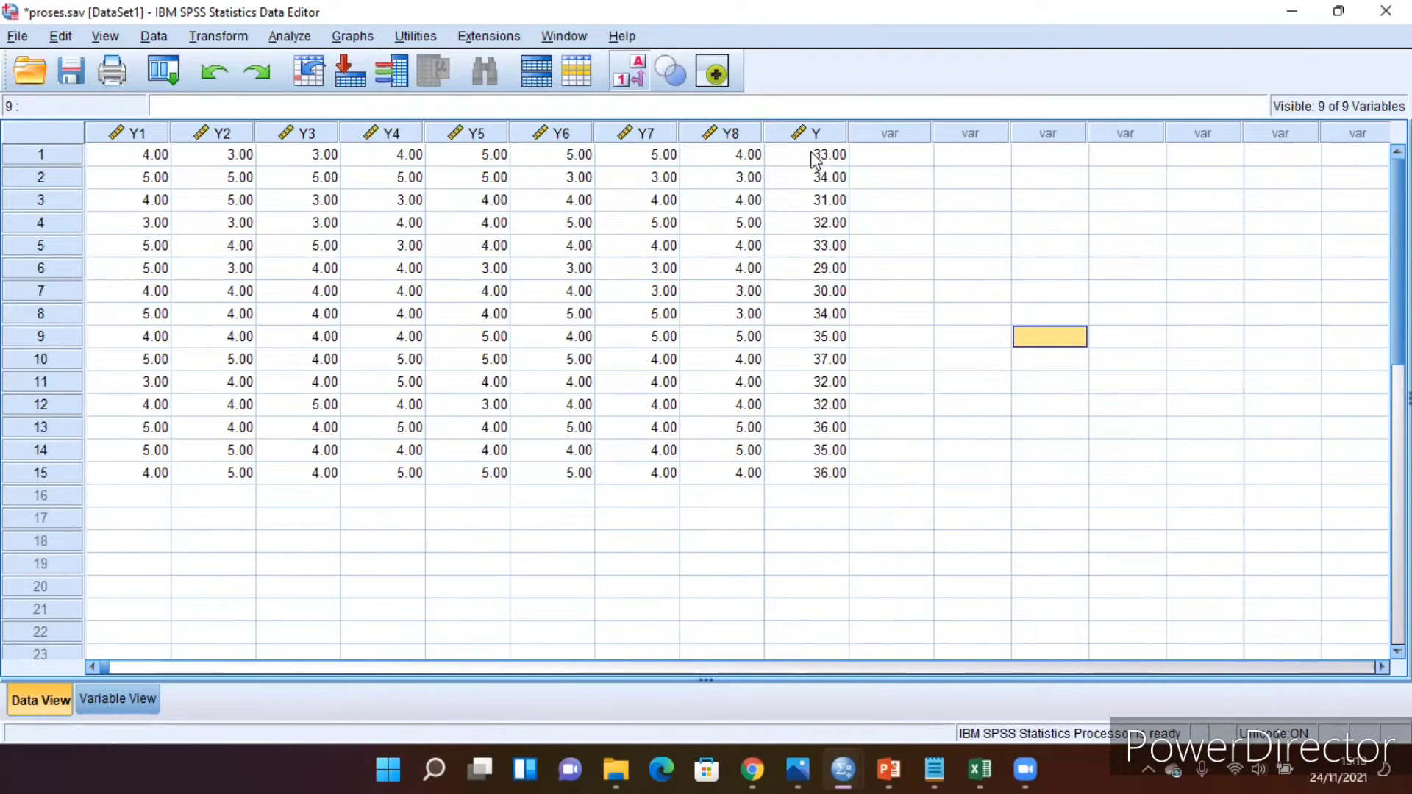
Set up a reset bivariate Pearson correlation with ITEM 1 to ITEM 8 and total as variables, and close it without running
{"action": "left_click", "coordinate": [269, 36]}
{"action": "mouse_move", "coordinate": [350, 163]}
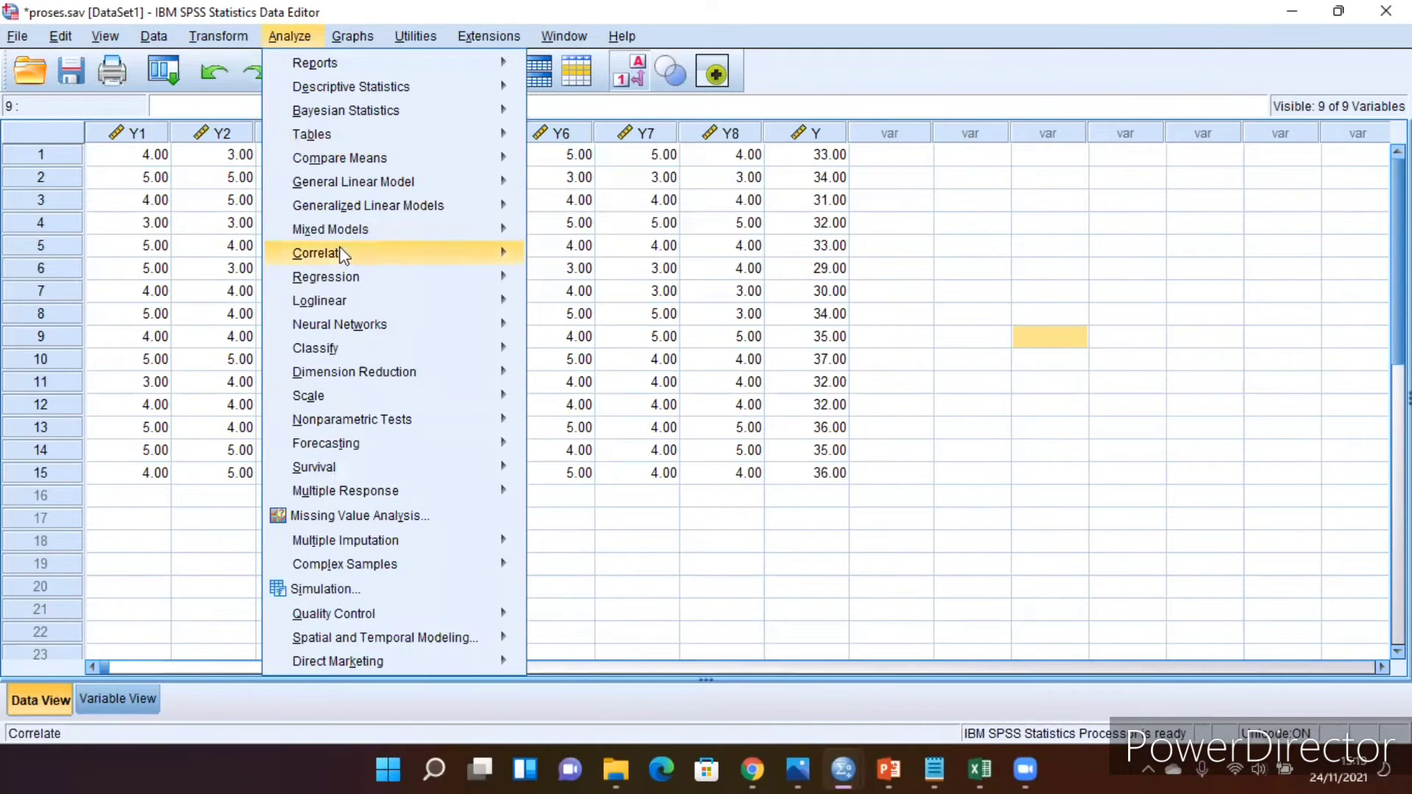
{"action": "mouse_move", "coordinate": [340, 258]}
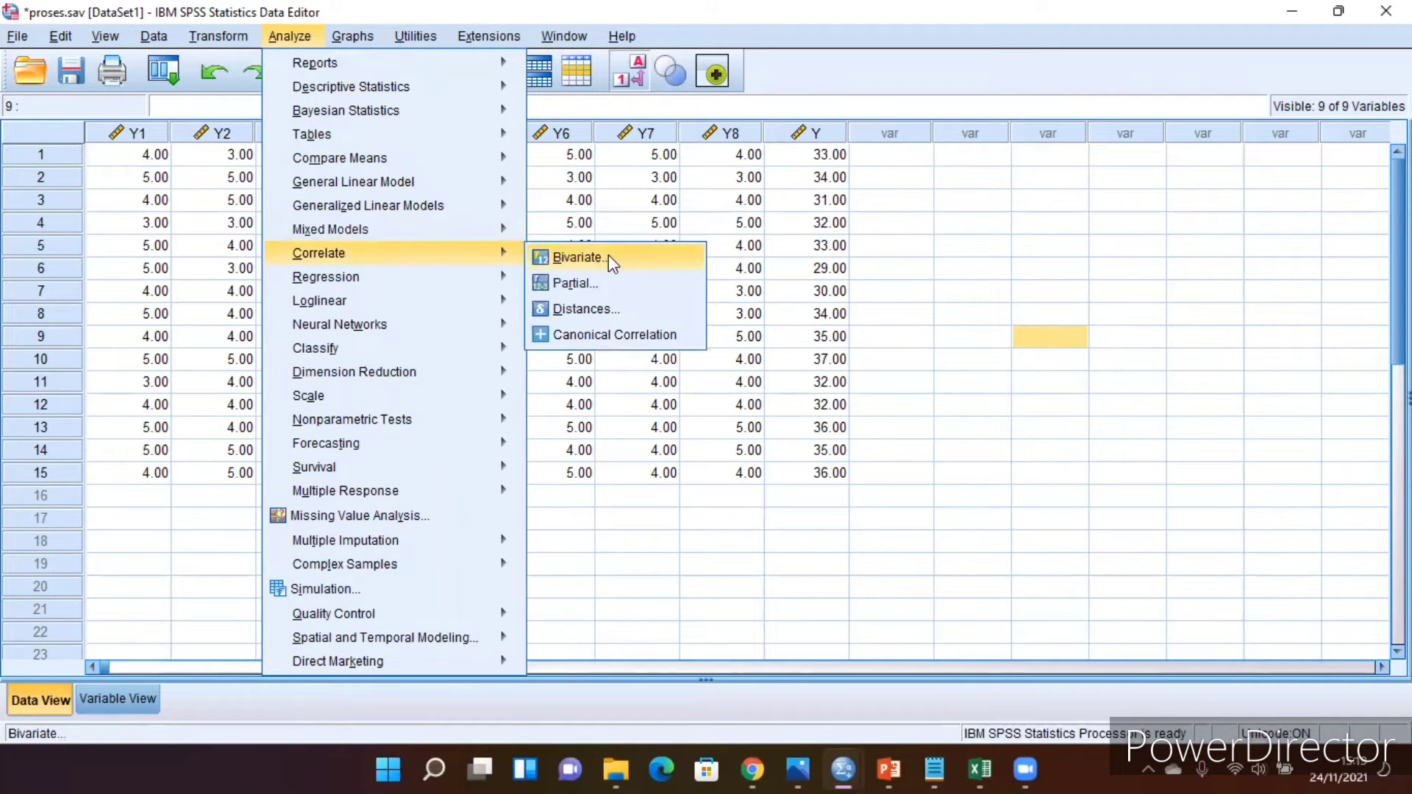
{"action": "left_click", "coordinate": [607, 254]}
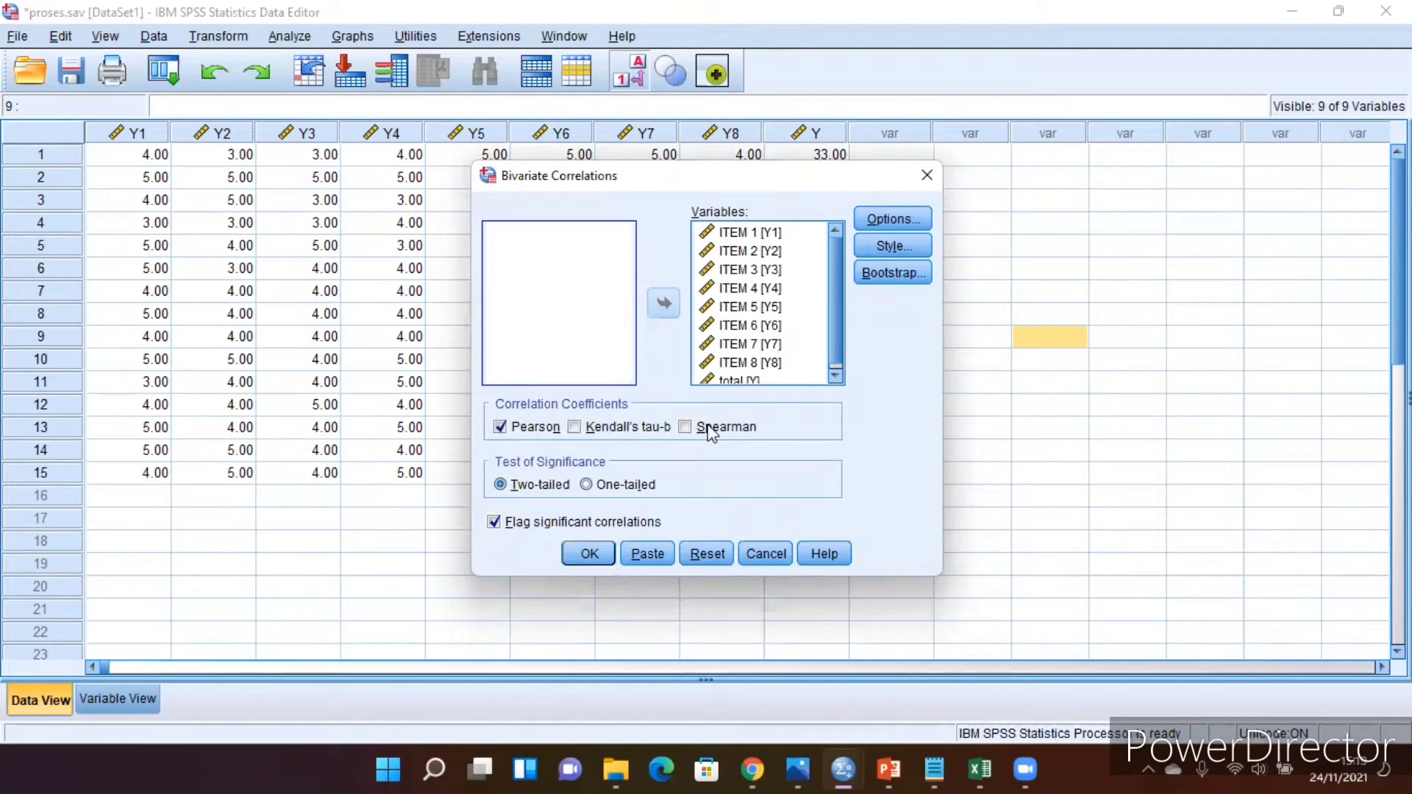
{"action": "left_click", "coordinate": [706, 555]}
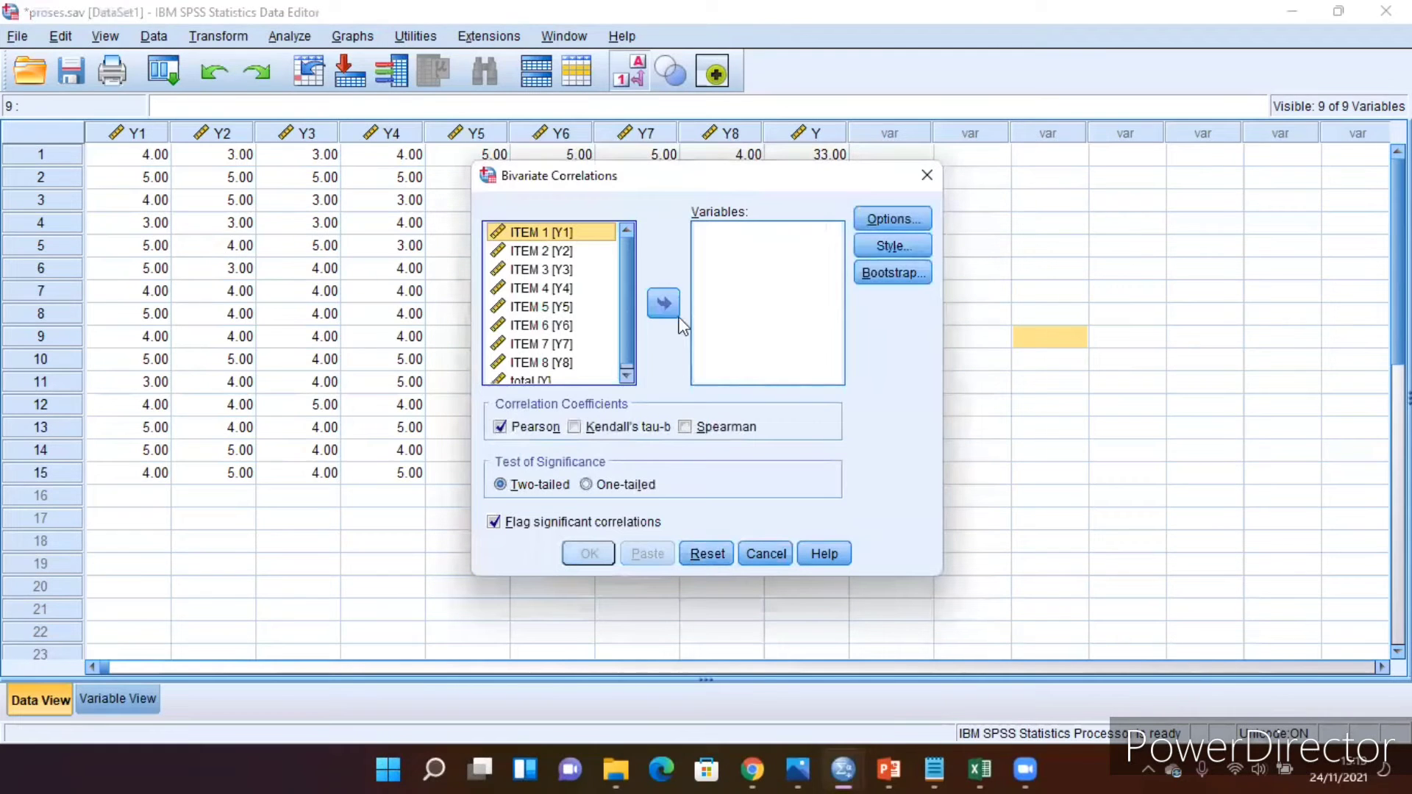
{"action": "left_click", "coordinate": [614, 370], "text": "shift"}
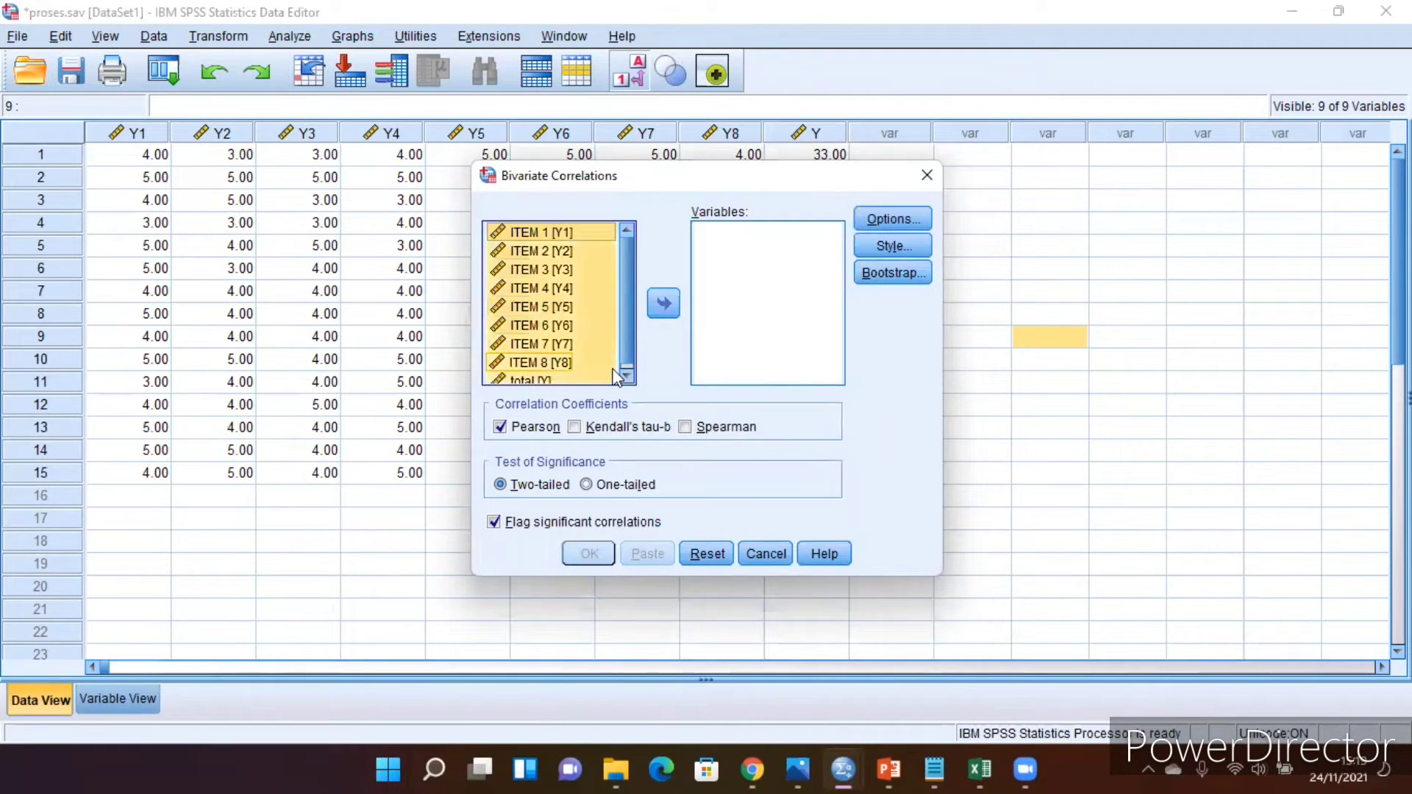
{"action": "left_click", "coordinate": [672, 315]}
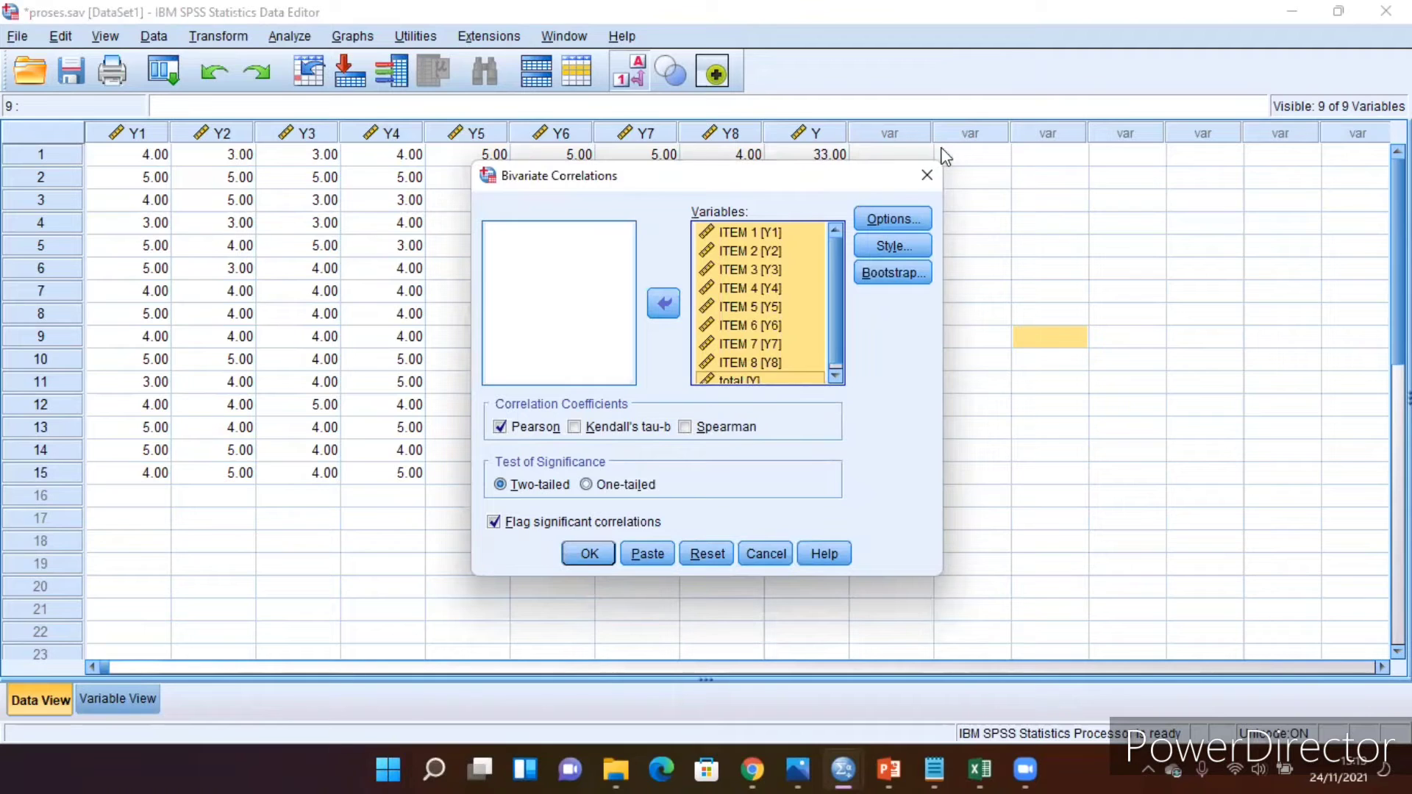
{"action": "left_click", "coordinate": [936, 172]}
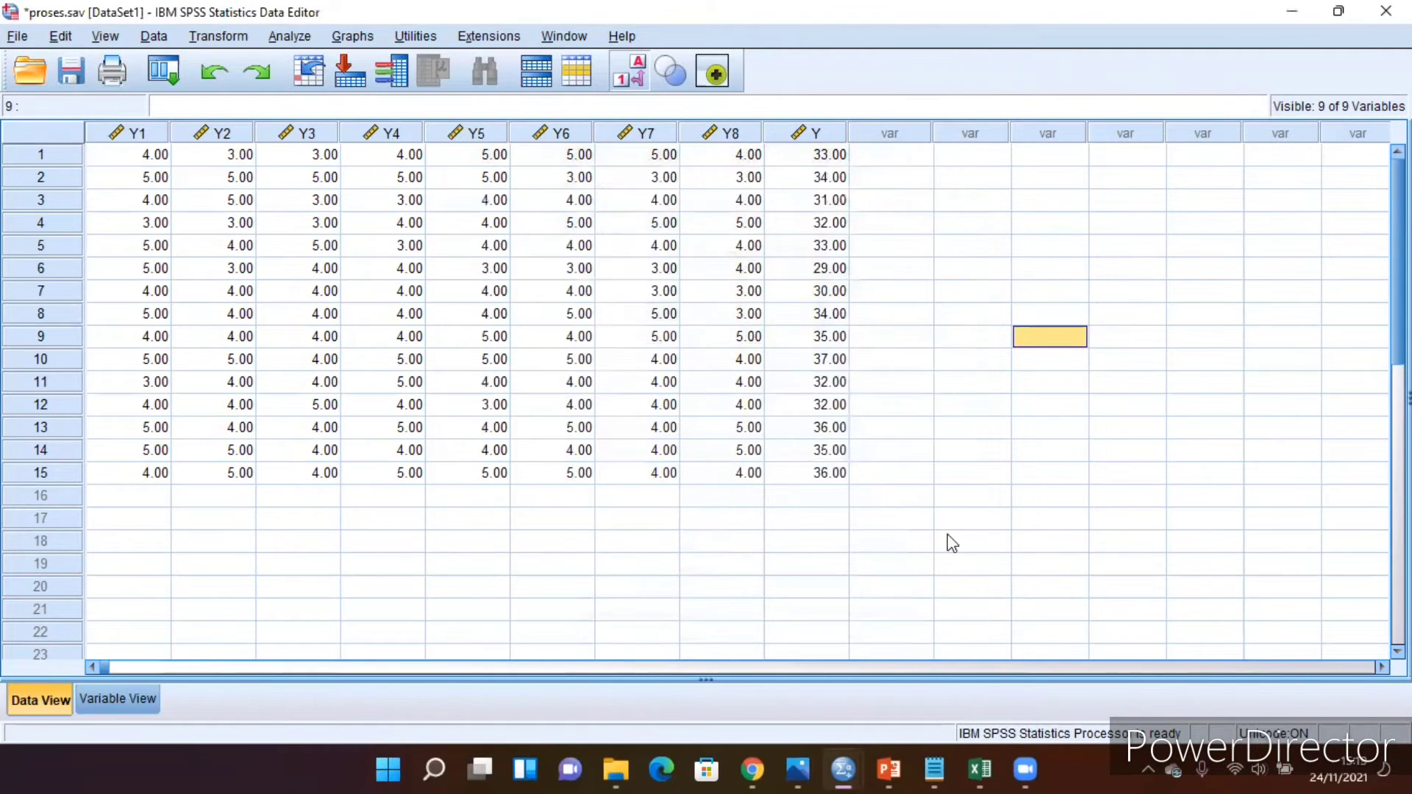
Switch to the SPSS Output1 window and examine the Correlations table for all items and the total
{"action": "mouse_move", "coordinate": [844, 767]}
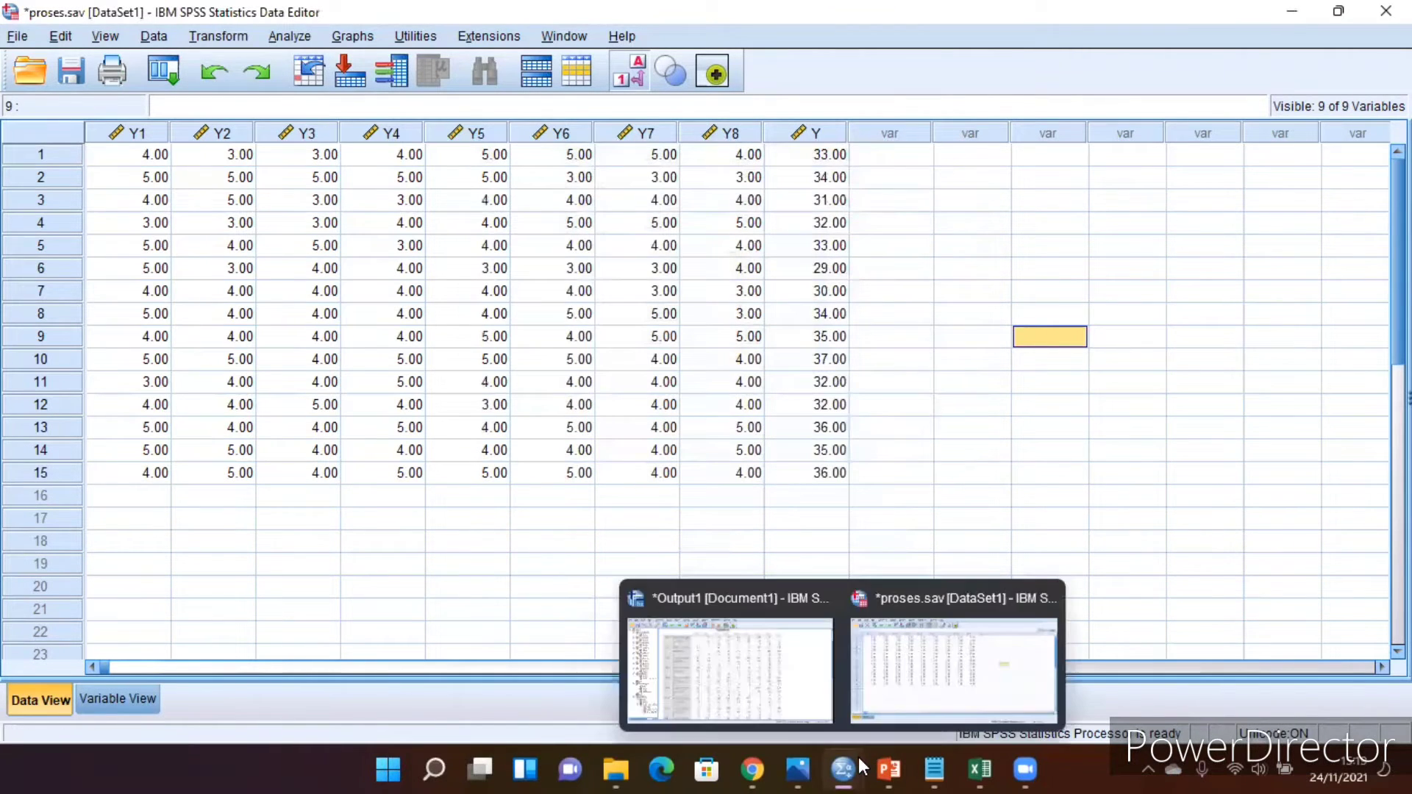
{"action": "left_click", "coordinate": [770, 693]}
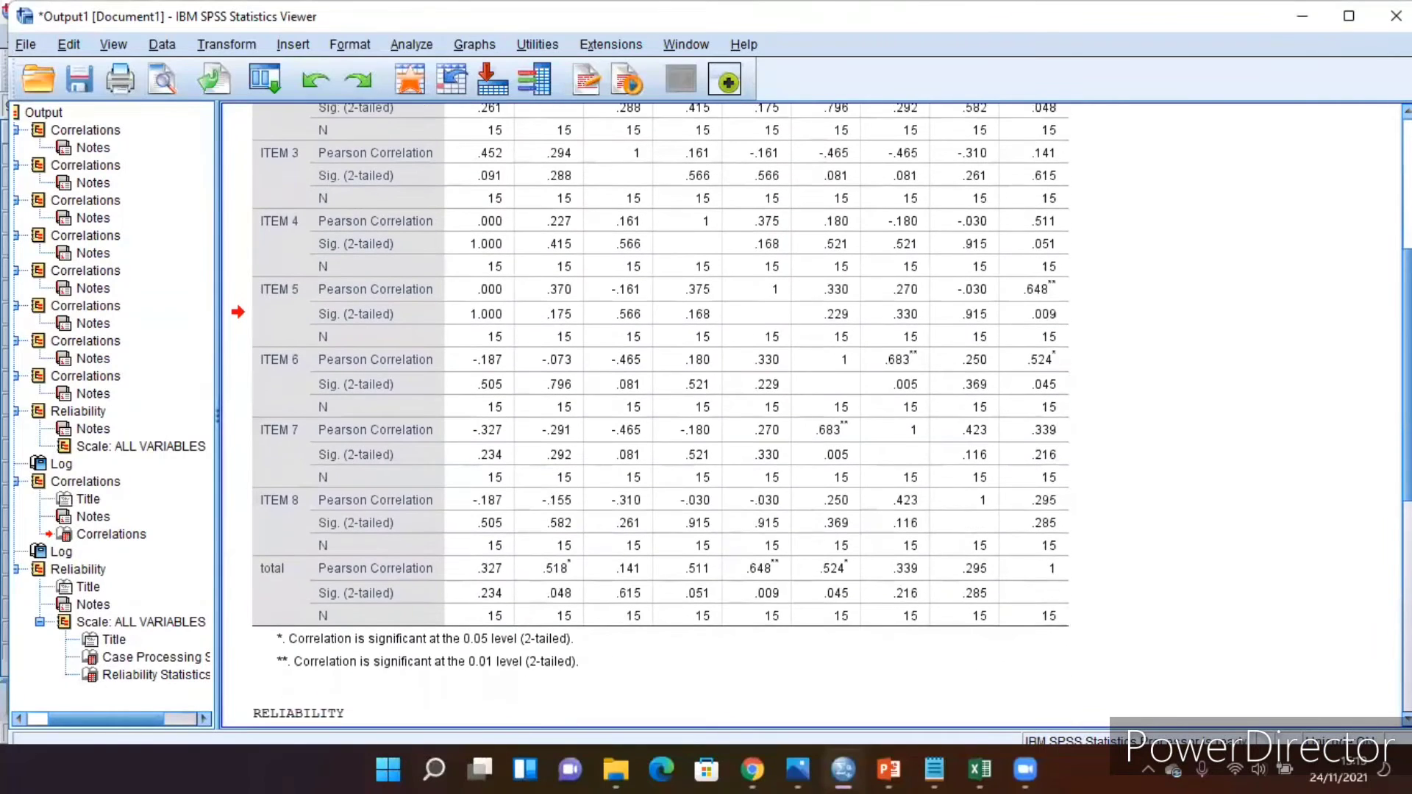
{"action": "scroll", "coordinate": [647, 412], "scroll_direction": "up", "scroll_amount": 3}
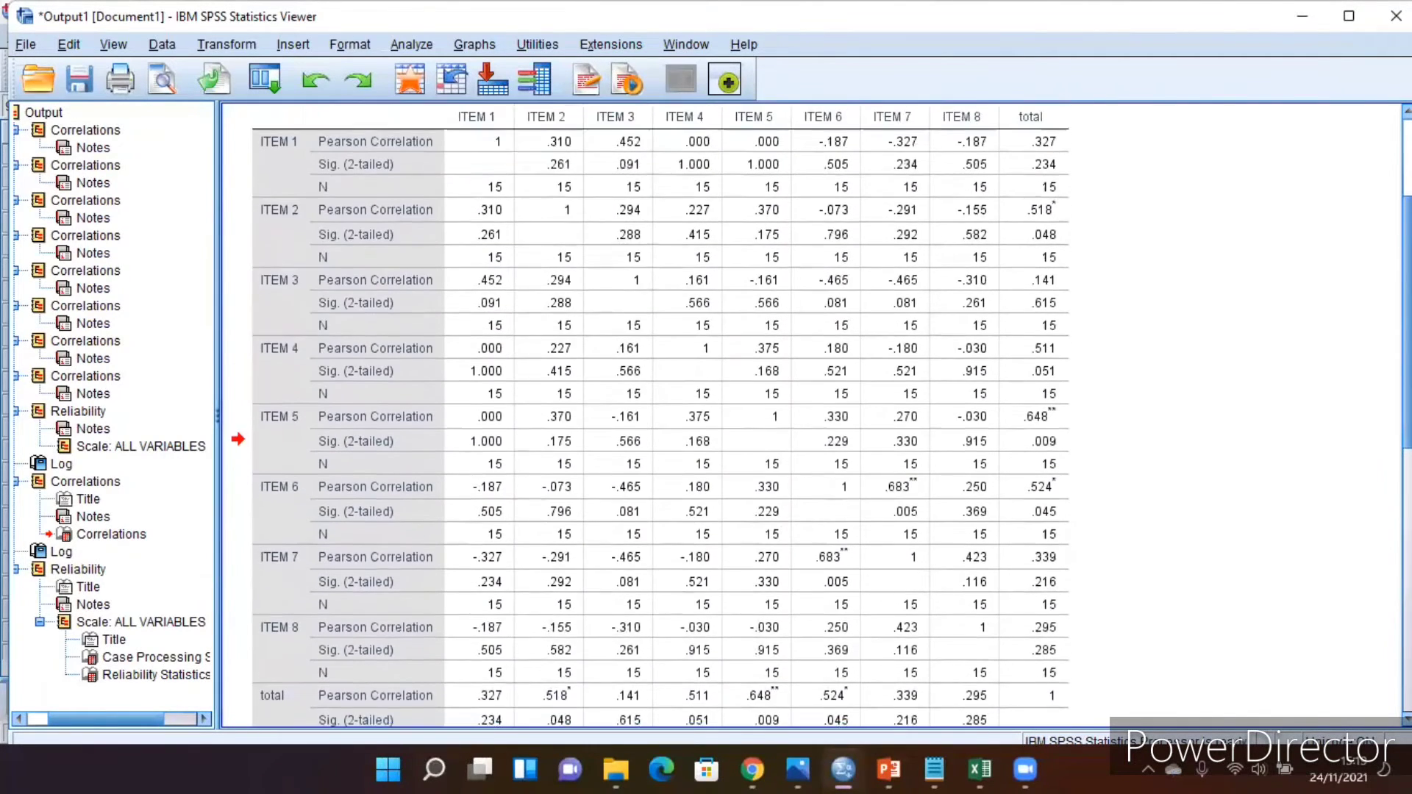
{"action": "scroll", "coordinate": [647, 412], "scroll_direction": "down", "scroll_amount": 2}
{"action": "scroll", "coordinate": [648, 412], "scroll_direction": "up", "scroll_amount": 3}
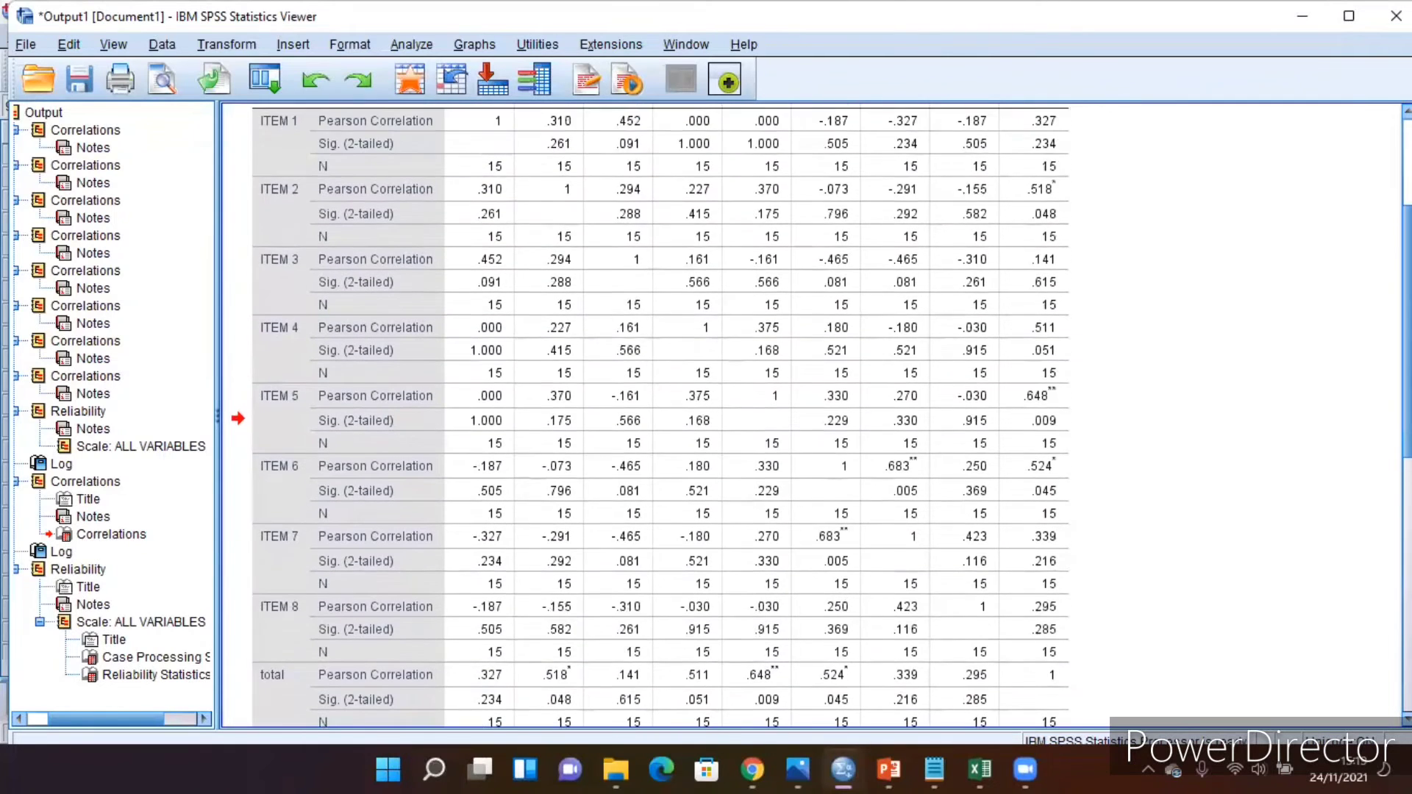
{"action": "scroll", "coordinate": [647, 412], "scroll_direction": "down", "scroll_amount": 1}
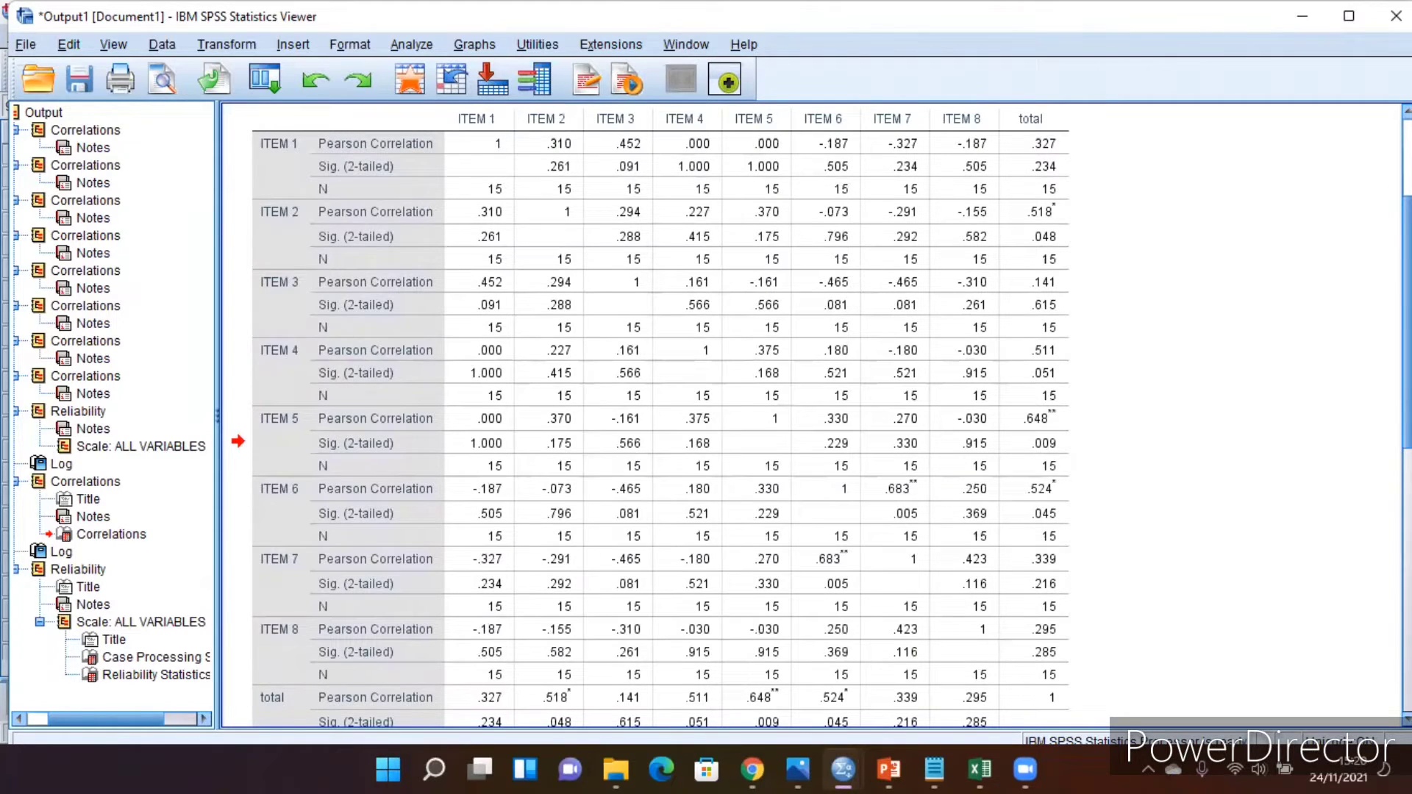
{"action": "left_click", "coordinate": [971, 621]}
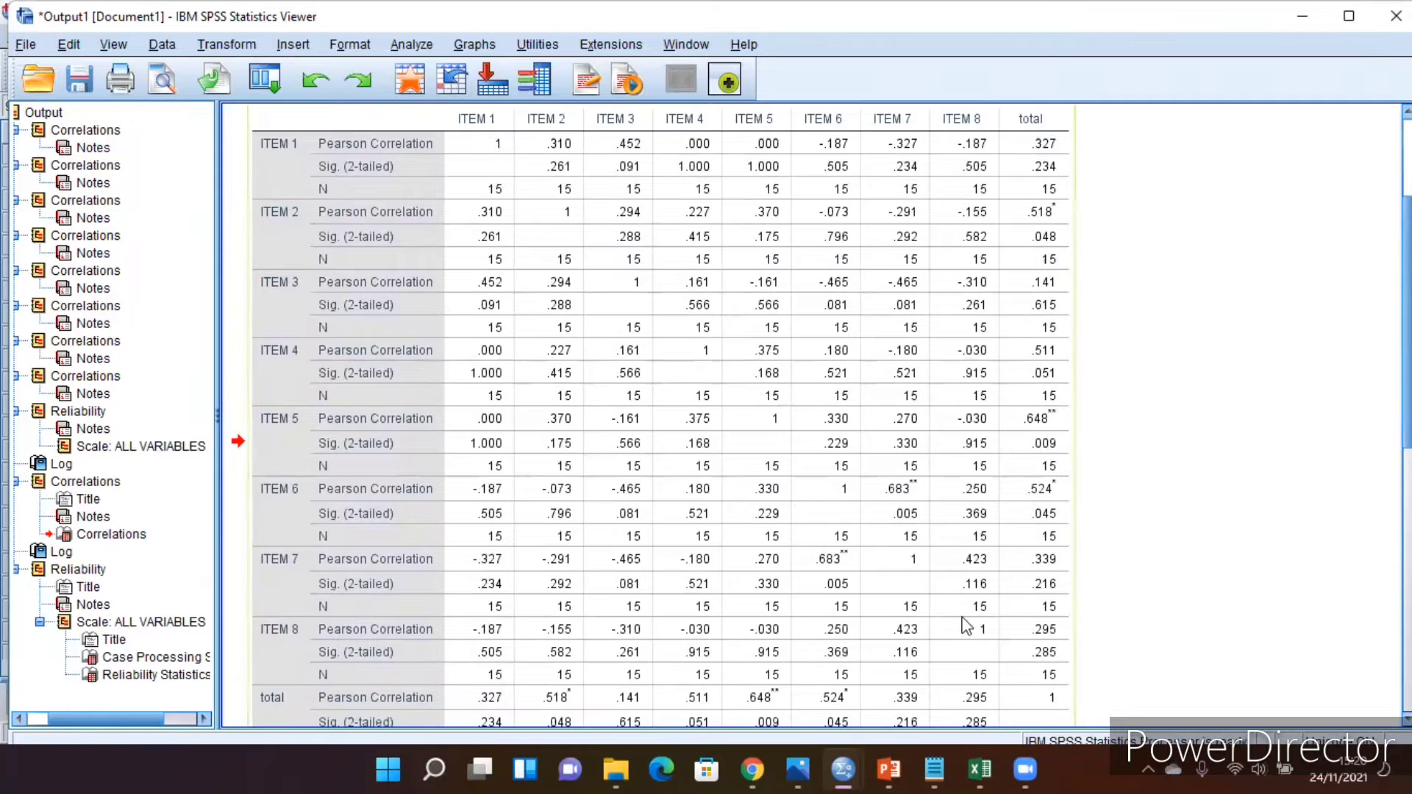
Switch to Notepad and delete the text "item 2" below "contoh"
{"action": "left_click", "coordinate": [935, 770]}
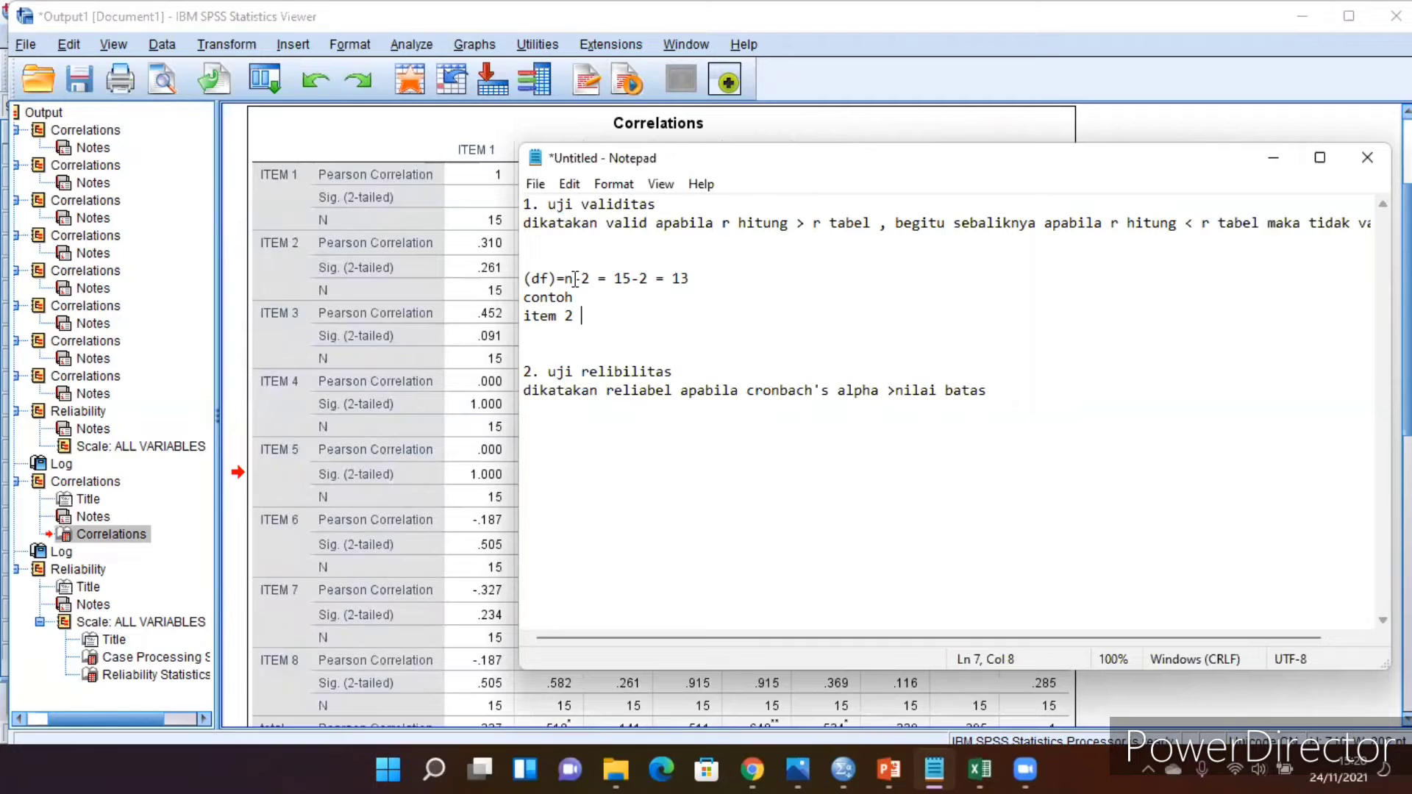
{"action": "left_click", "coordinate": [575, 315]}
{"action": "key", "text": "BackSpace"}
{"action": "key", "text": "BackSpace"}
{"action": "key", "text": "BackSpace"}
{"action": "key", "text": "BackSpace"}
{"action": "key", "text": "BackSpace"}
{"action": "key", "text": "BackSpace"}
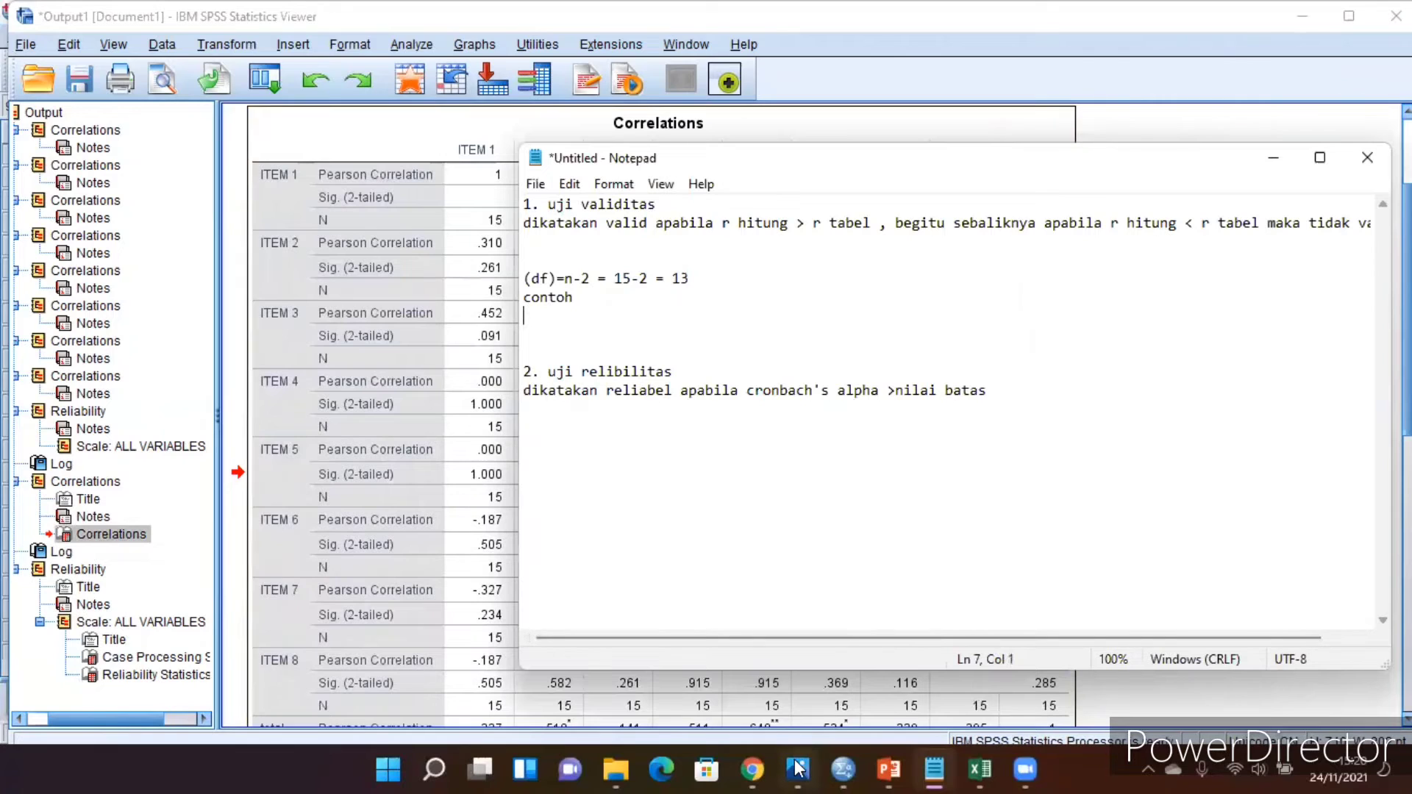
Look up the r value for df 13 in the r table screenshot in Photos, and return to the SPSS output
{"action": "mouse_move", "coordinate": [798, 770]}
{"action": "left_click", "coordinate": [797, 665]}
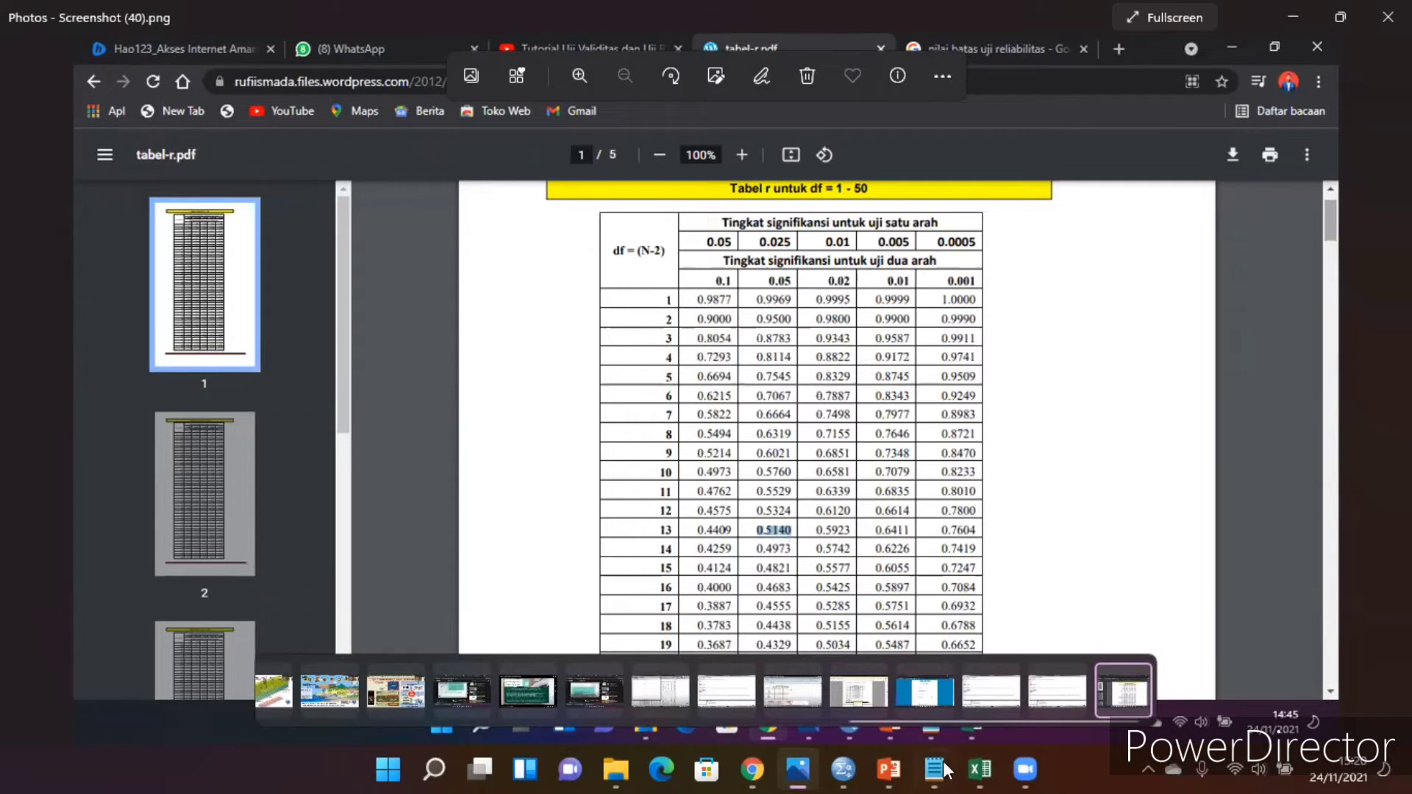
{"action": "mouse_move", "coordinate": [833, 770]}
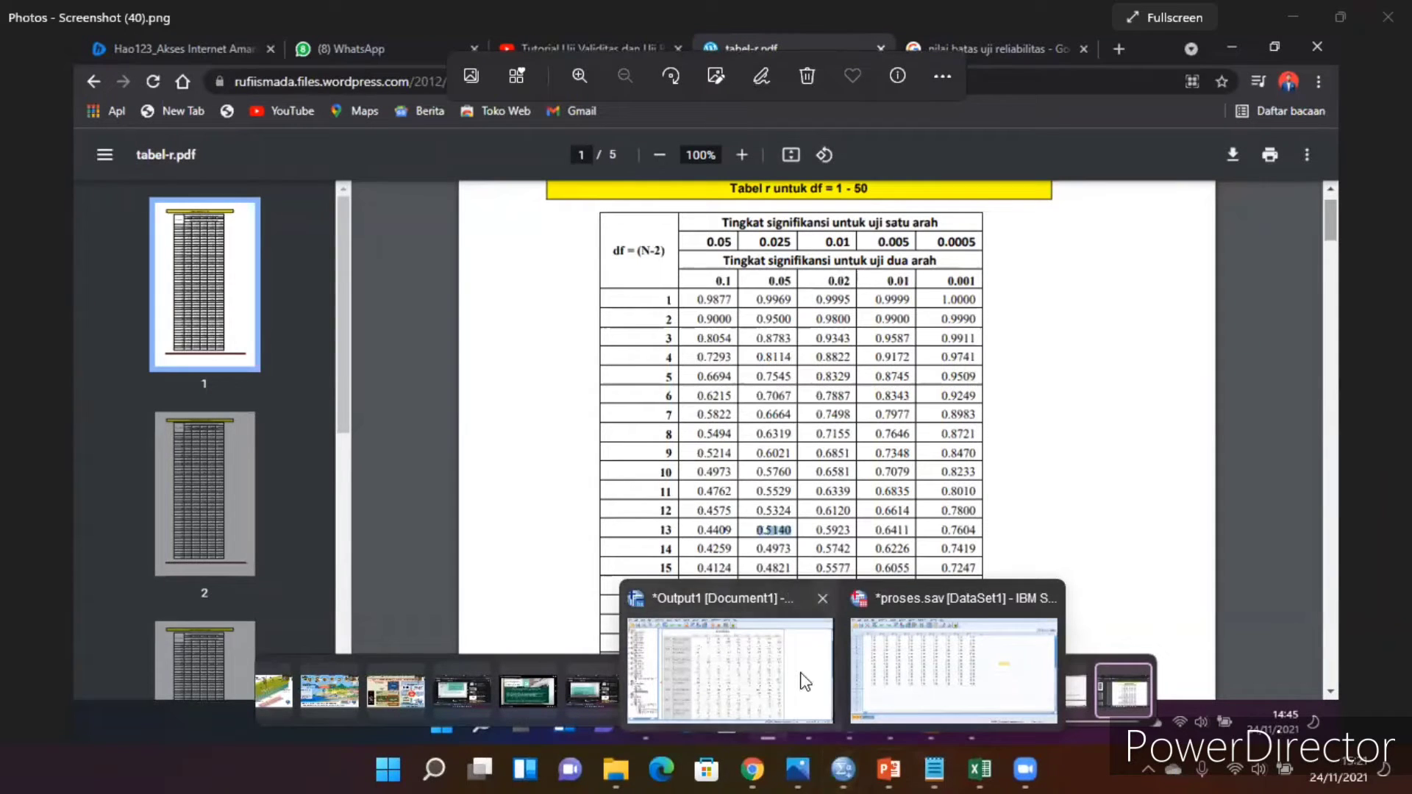
{"action": "left_click", "coordinate": [805, 682]}
In the Notepad notes, add the lines "item 2" and "r hitung = 0,518" below "contoh", checking the correlation of ITEM 2 with total
{"action": "left_click", "coordinate": [934, 770]}
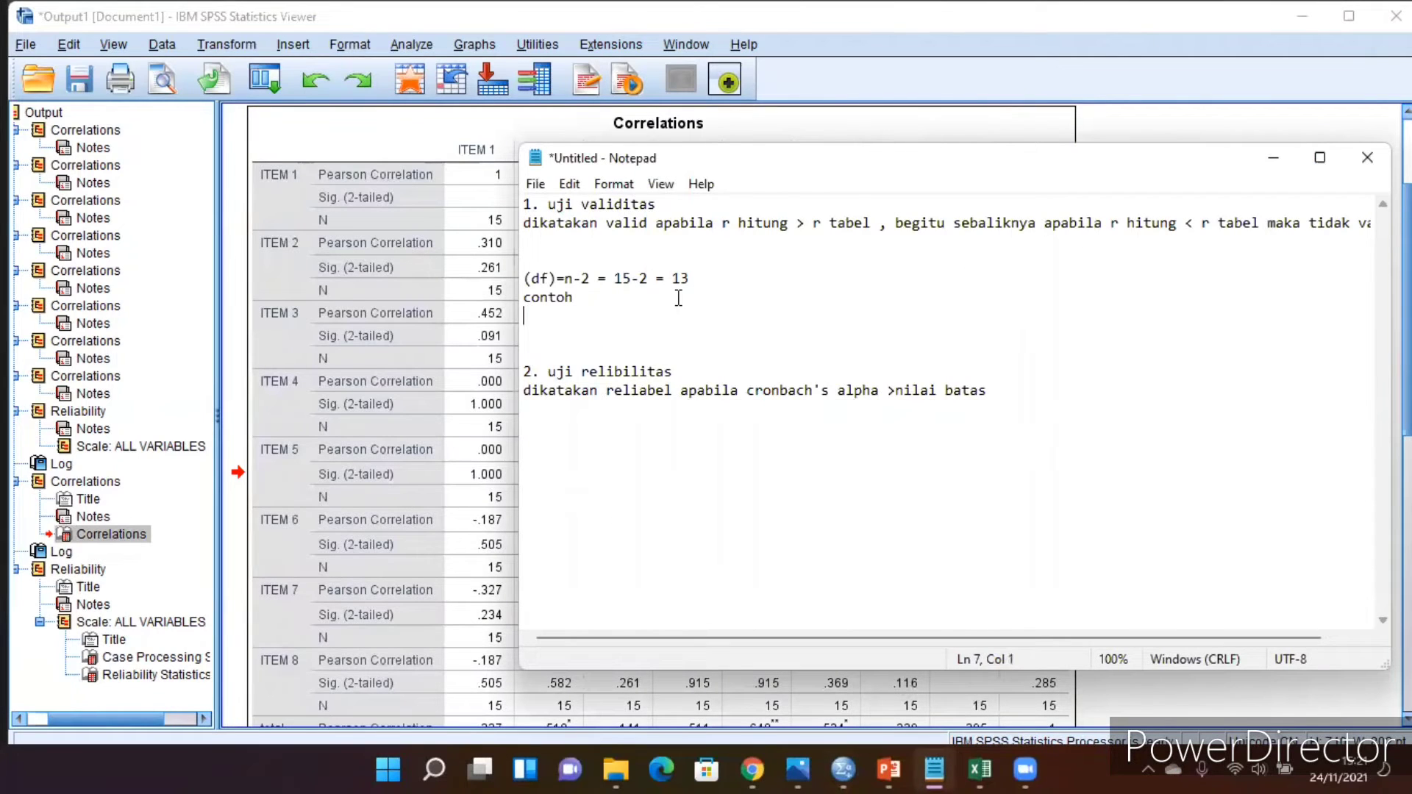
{"action": "type", "text": "item 2"}
{"action": "left_click", "coordinate": [1001, 106]}
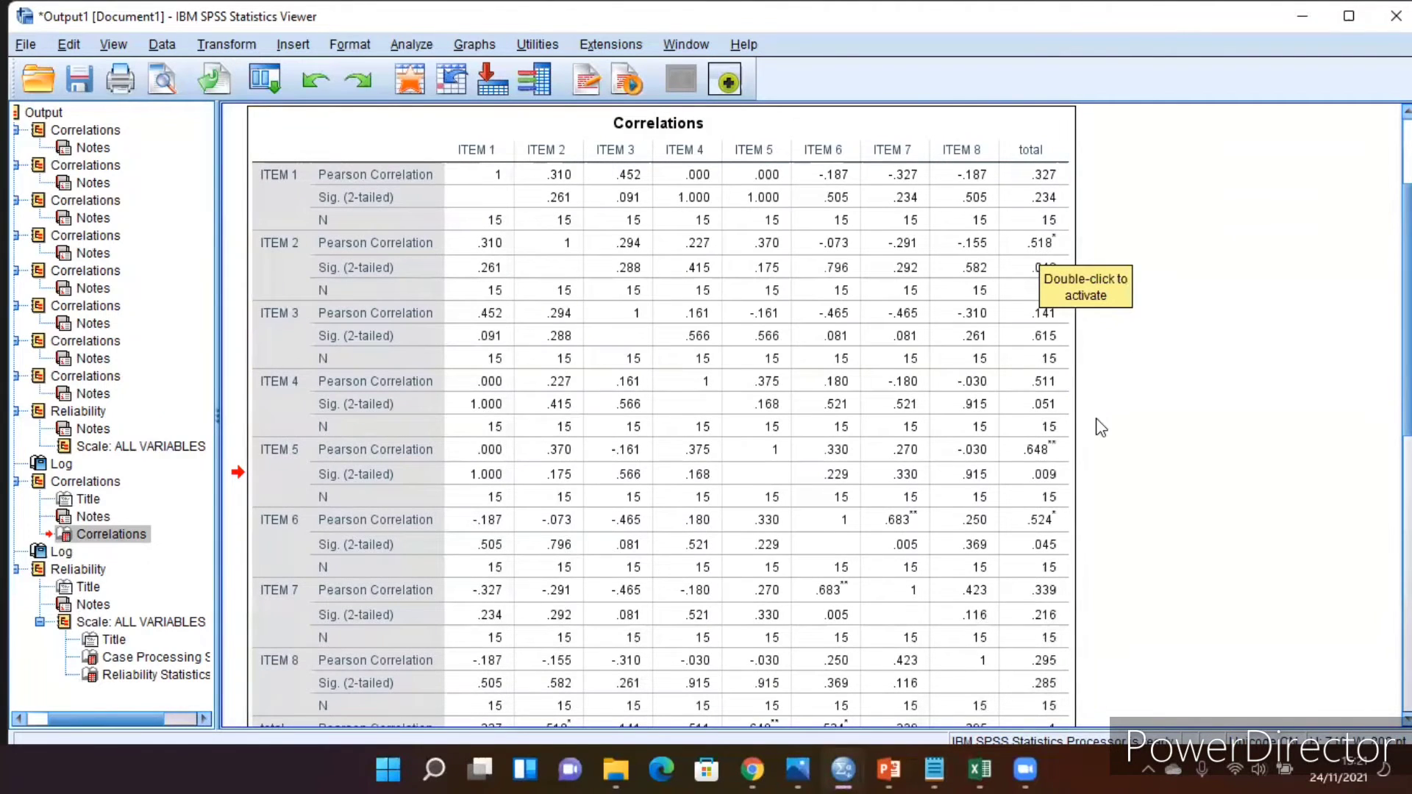
{"action": "left_click", "coordinate": [934, 770]}
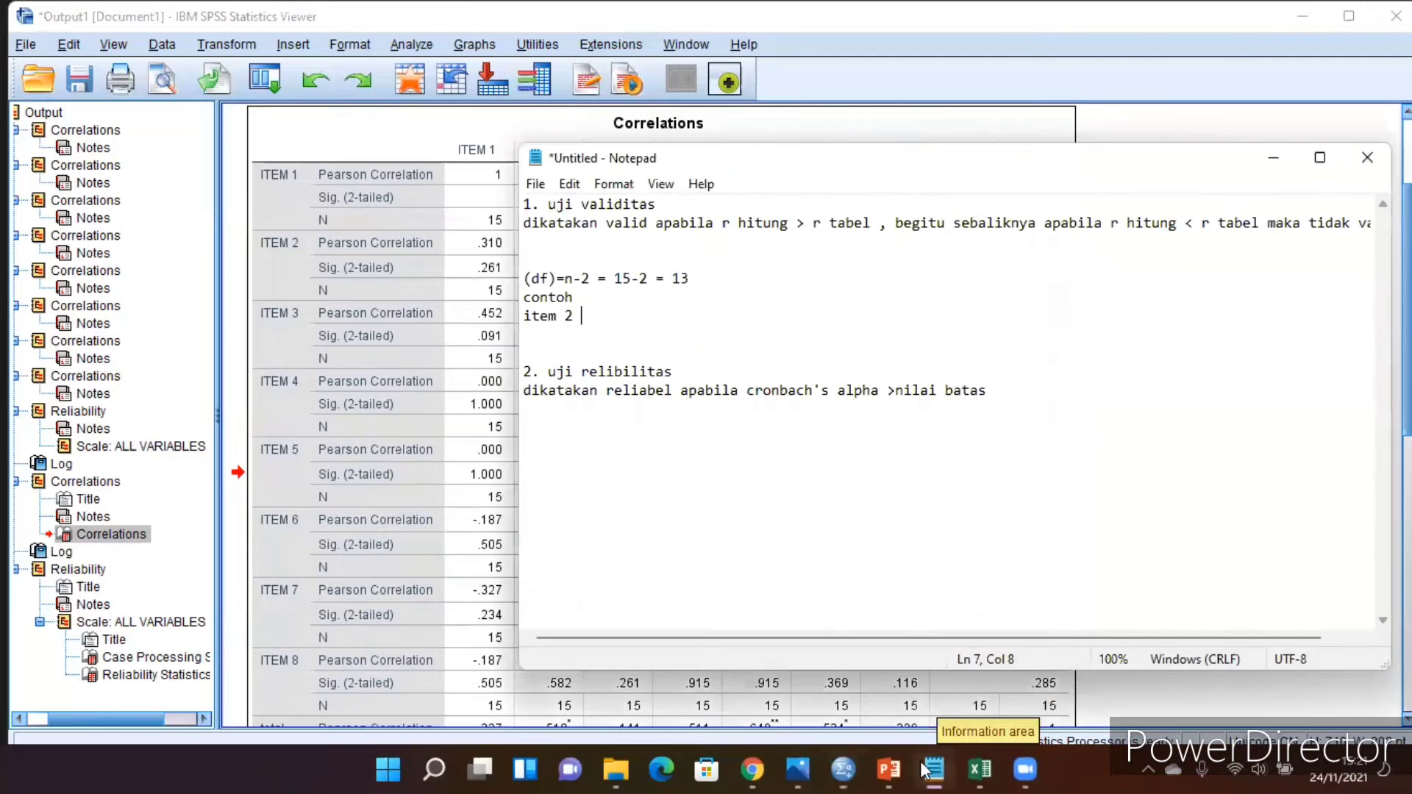
{"action": "key", "text": "Return"}
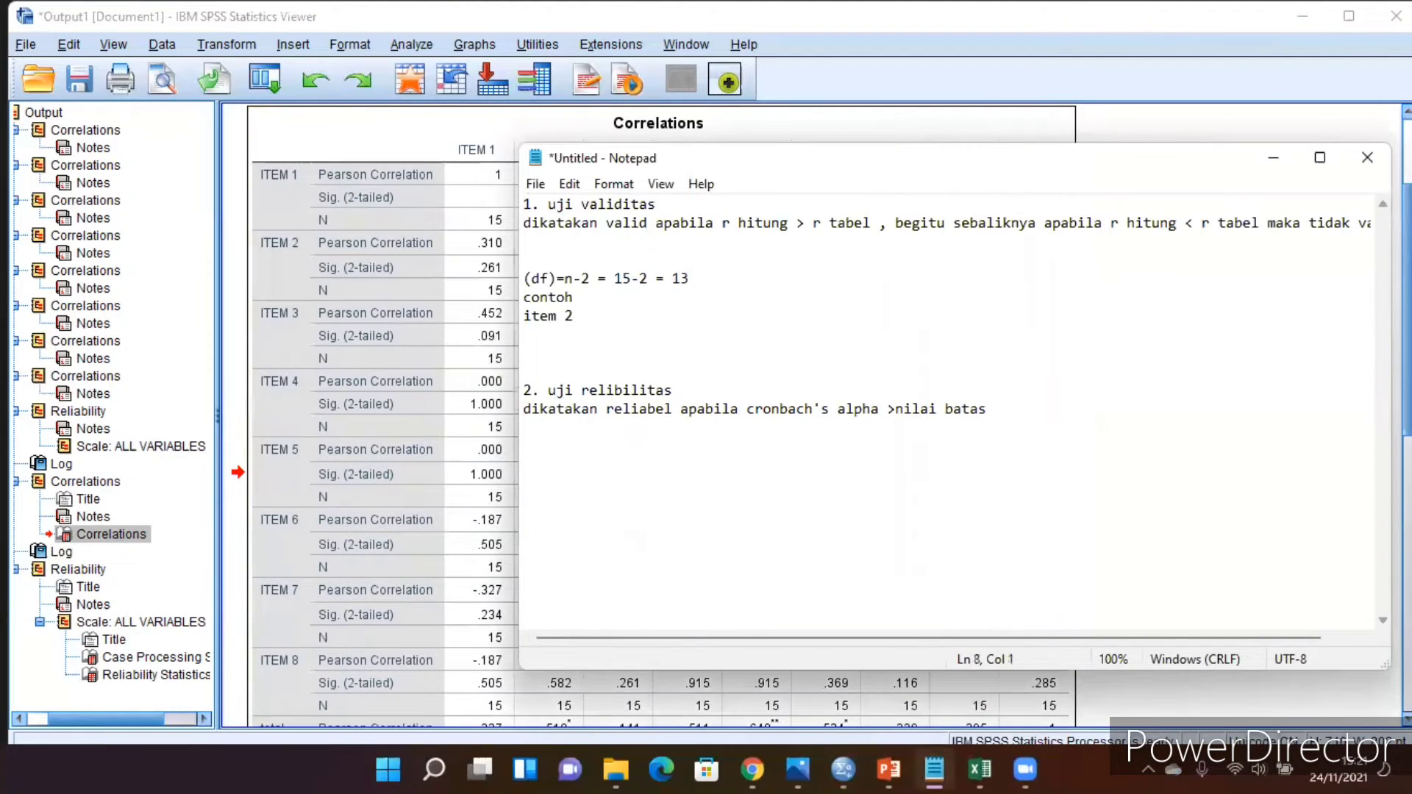
{"action": "type", "text": "r hitung = 0,518"}
{"action": "key", "text": "Return"}
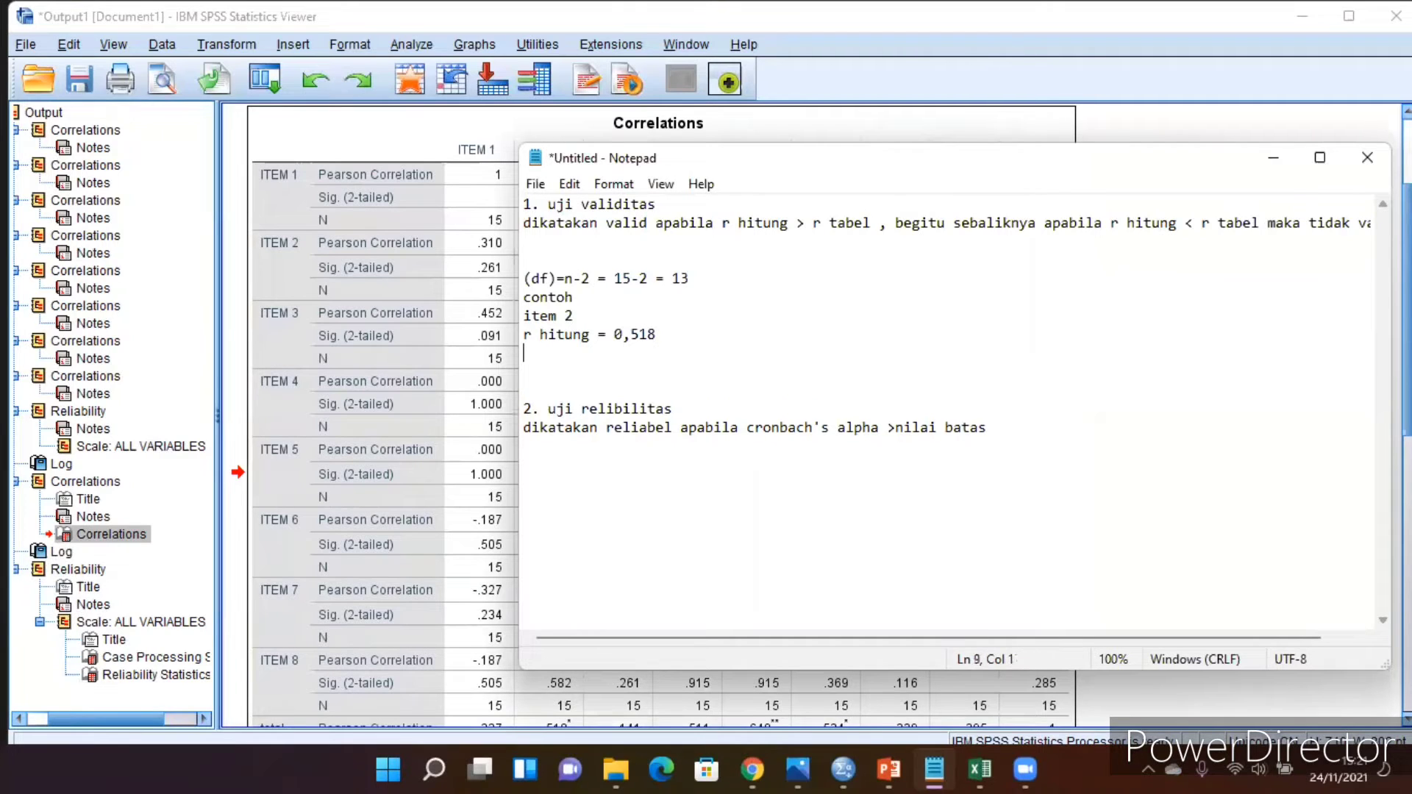
Add the line "r tabel = 0,514" below the r hitung value
{"action": "type", "text": "r "}
{"action": "type", "text": "tabel "}
{"action": "type", "text": "="}
{"action": "key", "text": "BackSpace"}
{"action": "type", "text": "= 0,5140"}
{"action": "key", "text": "BackSpace"}
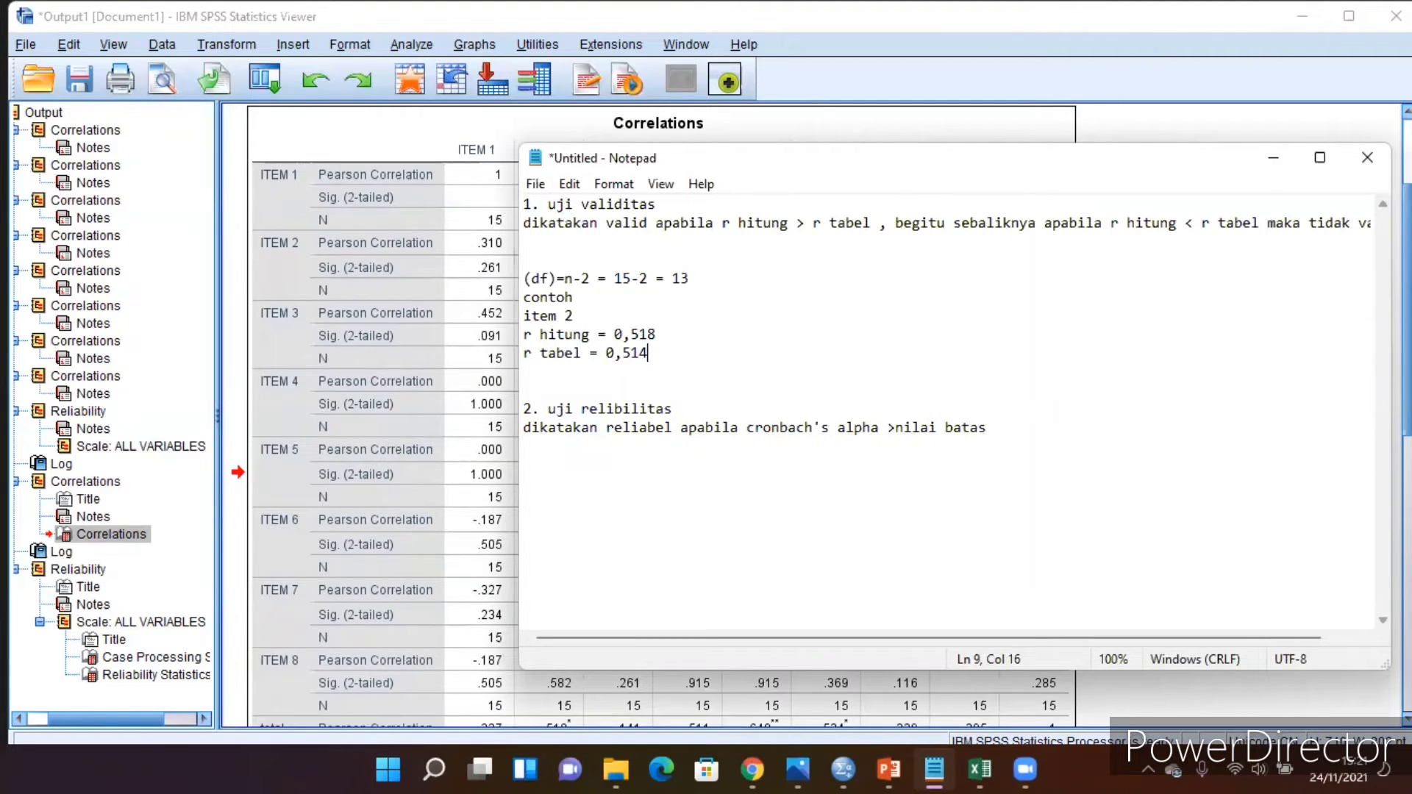
{"action": "key", "text": "Return"}
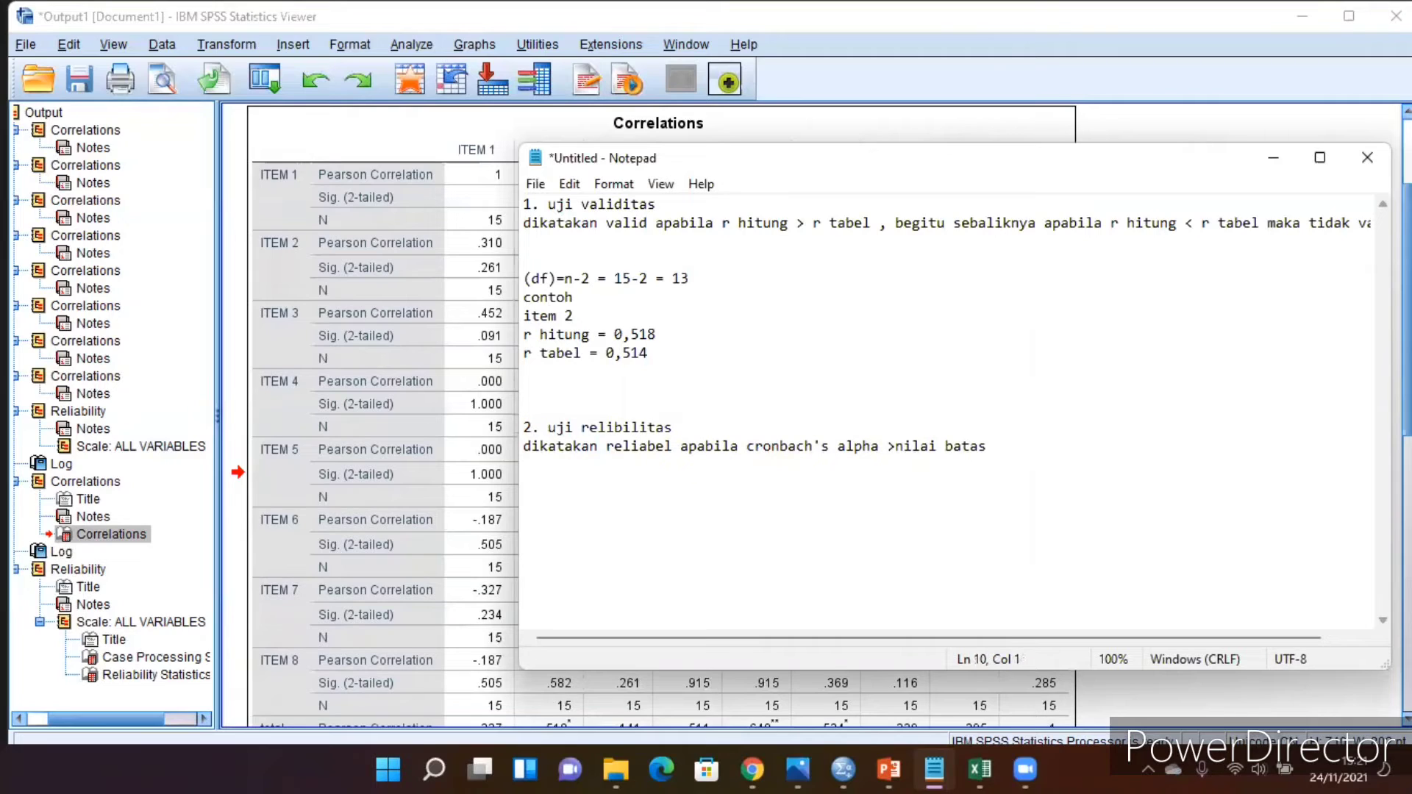
Add a comparison line below the r tabel value stating that rhitung (0,518) is greater than r tabel (0,514)
{"action": "type", "text": "= r hitung"}
{"action": "key", "text": "BackSpace"}
{"action": "key", "text": "BackSpace"}
{"action": "key", "text": "BackSpace"}
{"action": "key", "text": "BackSpace"}
{"action": "key", "text": "BackSpace"}
{"action": "key", "text": "BackSpace"}
{"action": "key", "text": "BackSpace"}
{"action": "key", "text": "BackSpace"}
{"action": "key", "text": "BackSpace"}
{"action": "type", "text": "rhitung="}
{"action": "key", "text": "BackSpace"}
{"action": "type", "text": "(0,21"}
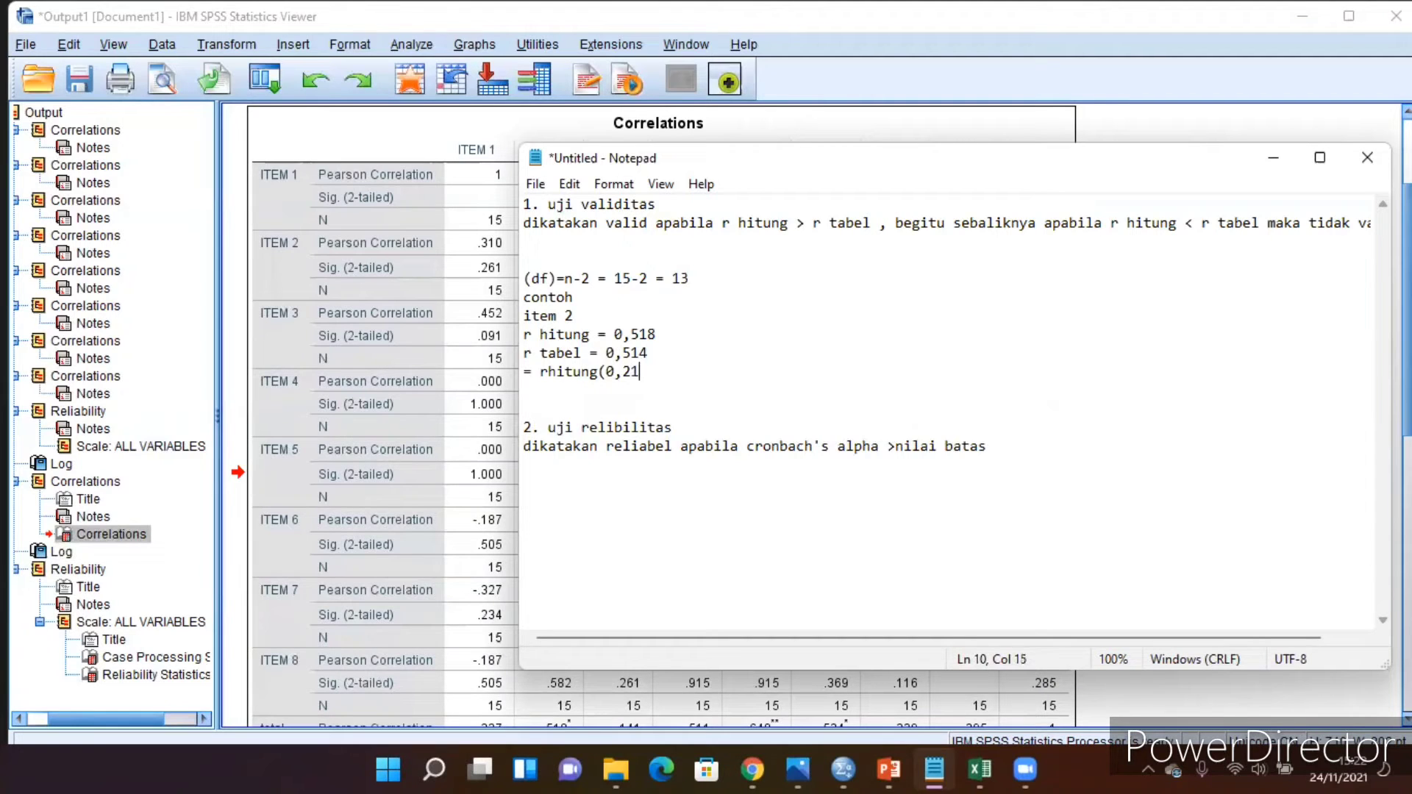
{"action": "key", "text": "BackSpace"}
{"action": "key", "text": "BackSpace"}
{"action": "type", "text": "518) > rta"}
{"action": "key", "text": "BackSpace"}
{"action": "key", "text": "BackSpace"}
{"action": "key", "text": "BackSpace"}
{"action": "type", "text": "()"}
{"action": "key", "text": "BackSpace"}
{"action": "type", "text": "0,515"}
{"action": "key", "text": "BackSpace"}
{"action": "type", "text": "4)"}
Switch to the proses.sav data editor, open the Reliability Analysis setup and reset it to an empty items list
{"action": "left_click", "coordinate": [1093, 137]}
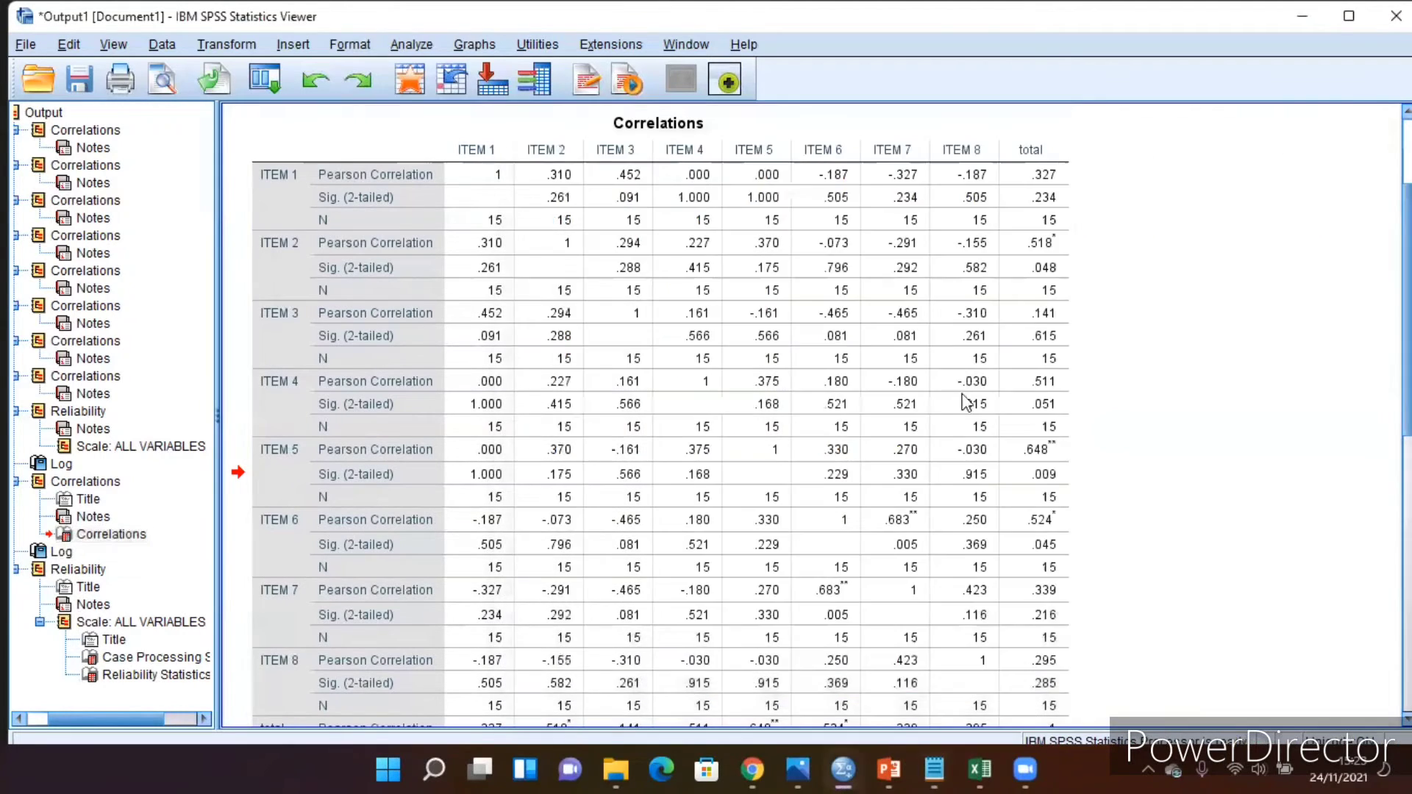
{"action": "mouse_move", "coordinate": [846, 769]}
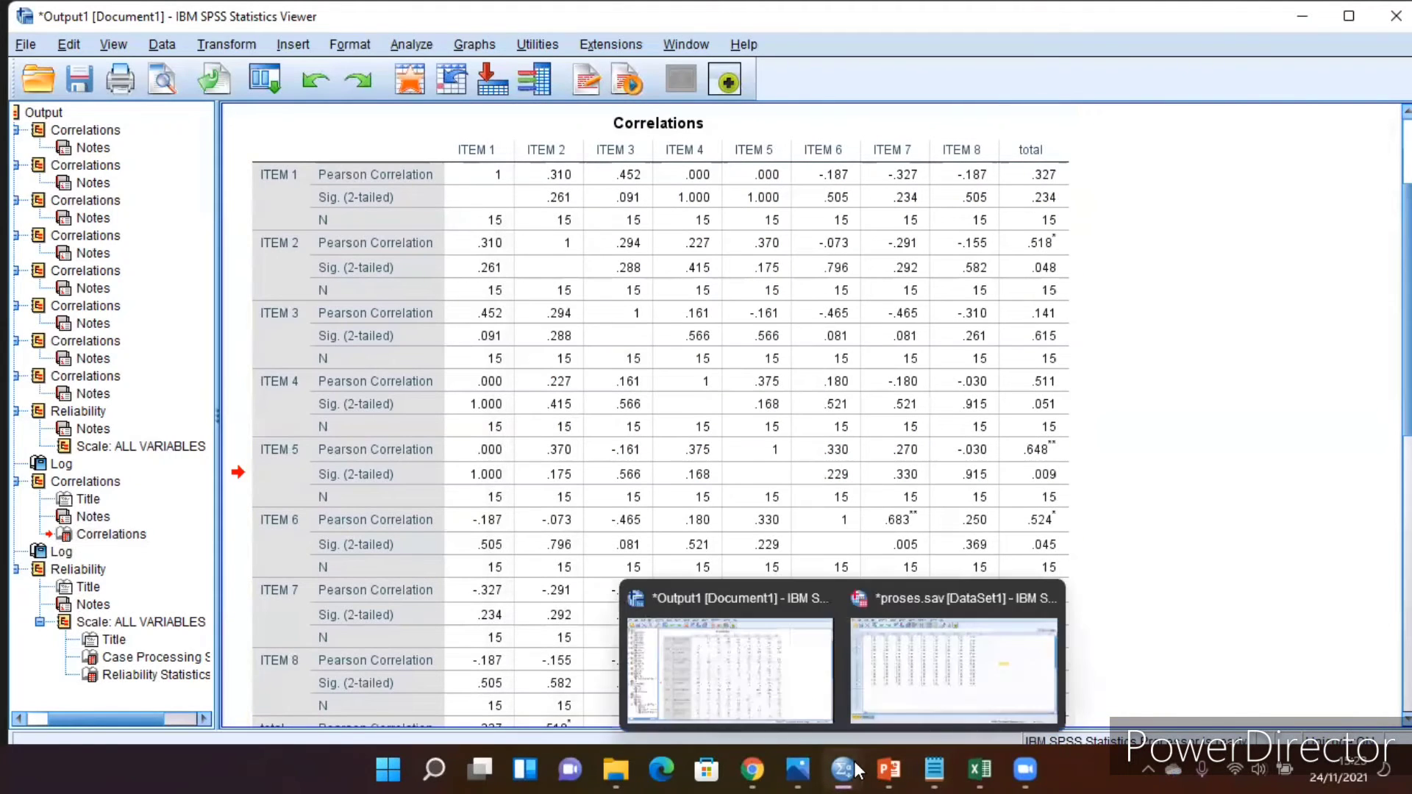
{"action": "left_click", "coordinate": [902, 690]}
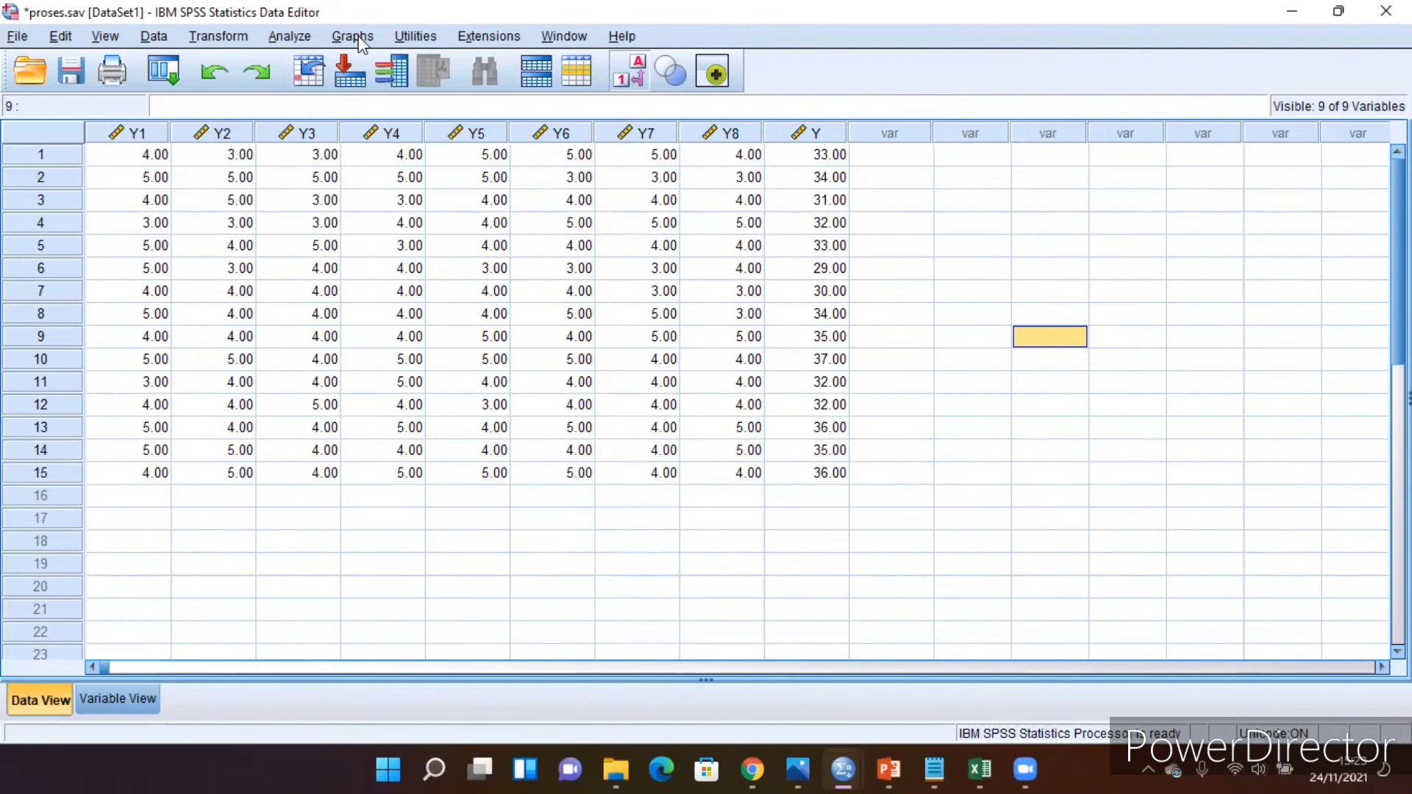
{"action": "left_click", "coordinate": [289, 36]}
{"action": "mouse_move", "coordinate": [371, 379]}
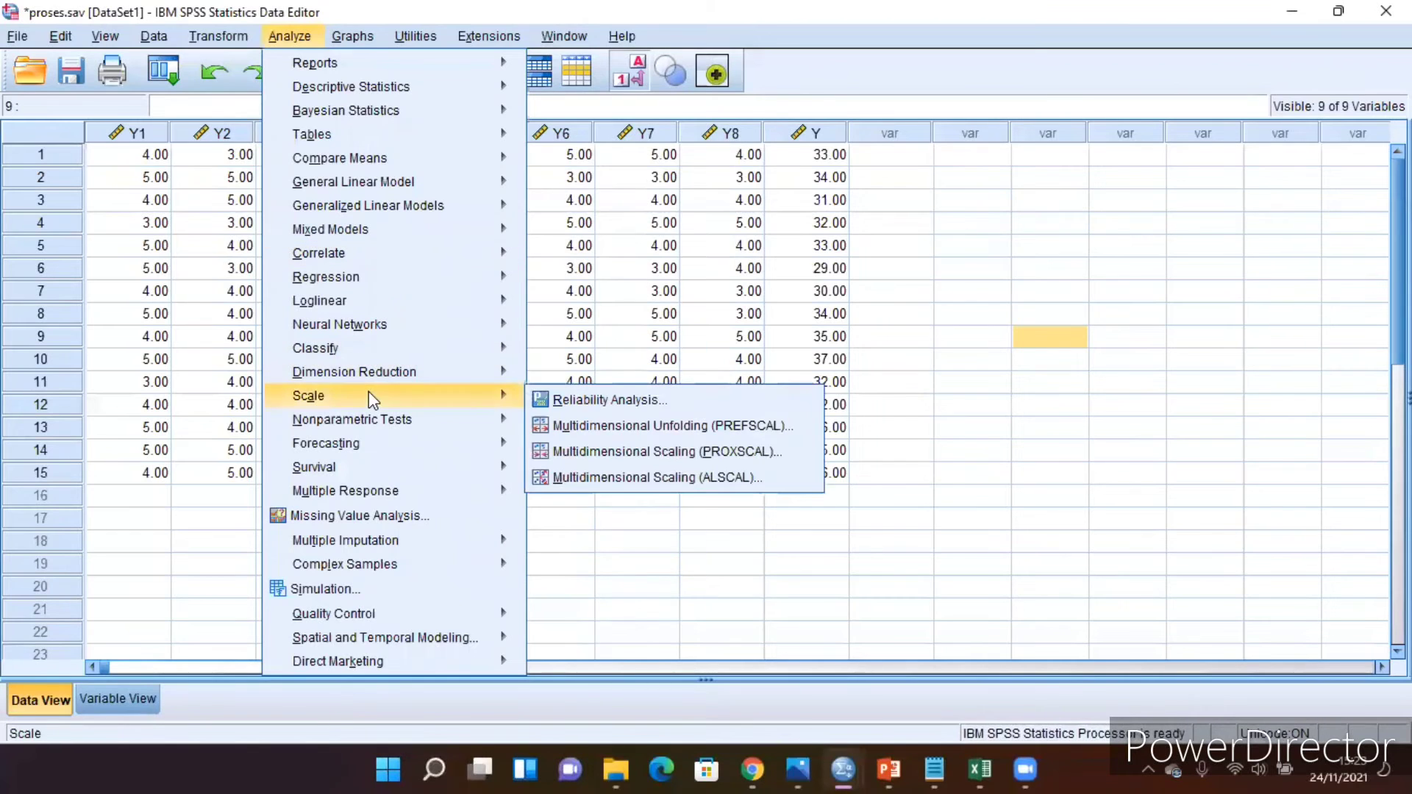
{"action": "left_click", "coordinate": [545, 401]}
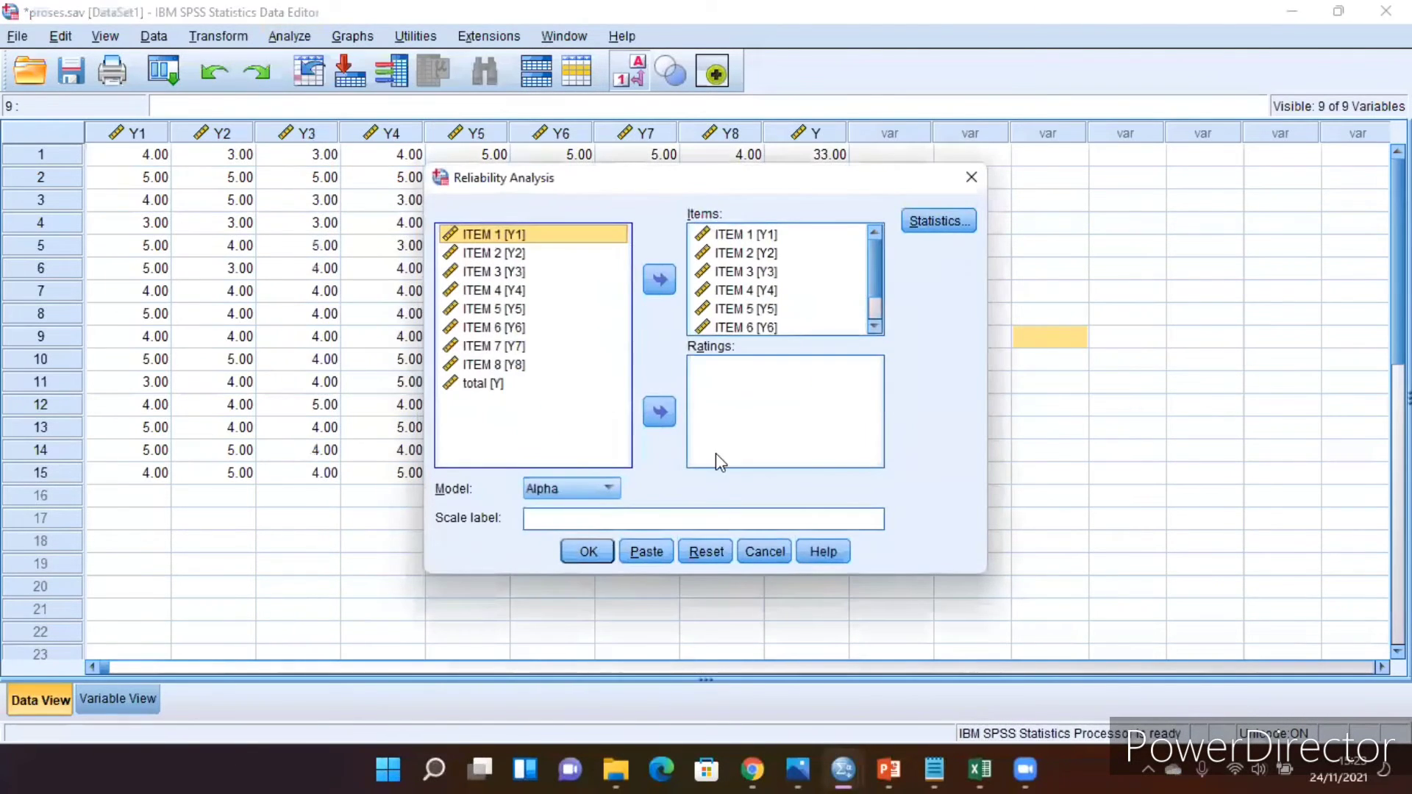
{"action": "left_click", "coordinate": [704, 548]}
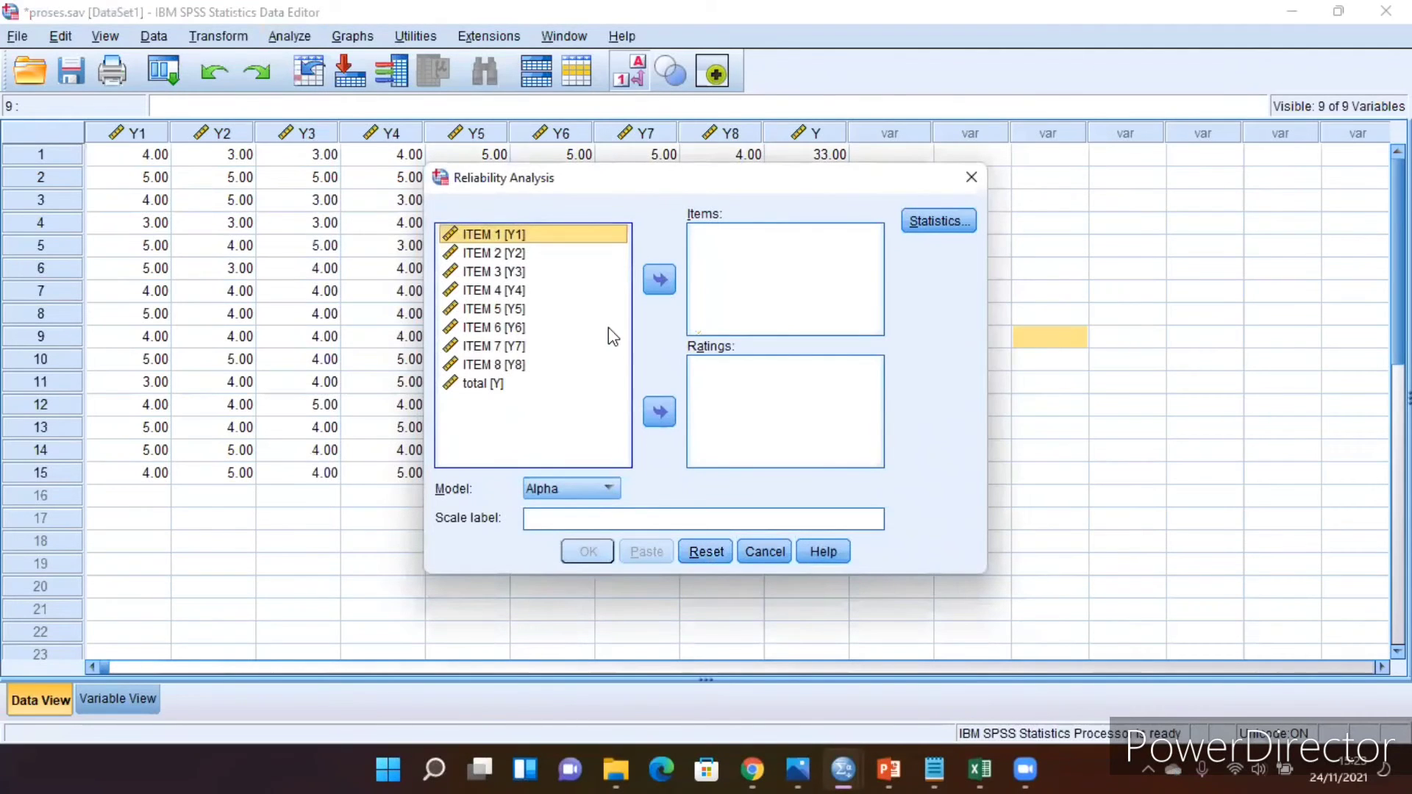
Fill the reliability items list with ITEM 1 to ITEM 8, leaving out total, and close the dialog without running it
{"action": "key", "text": "ctrl+a"}
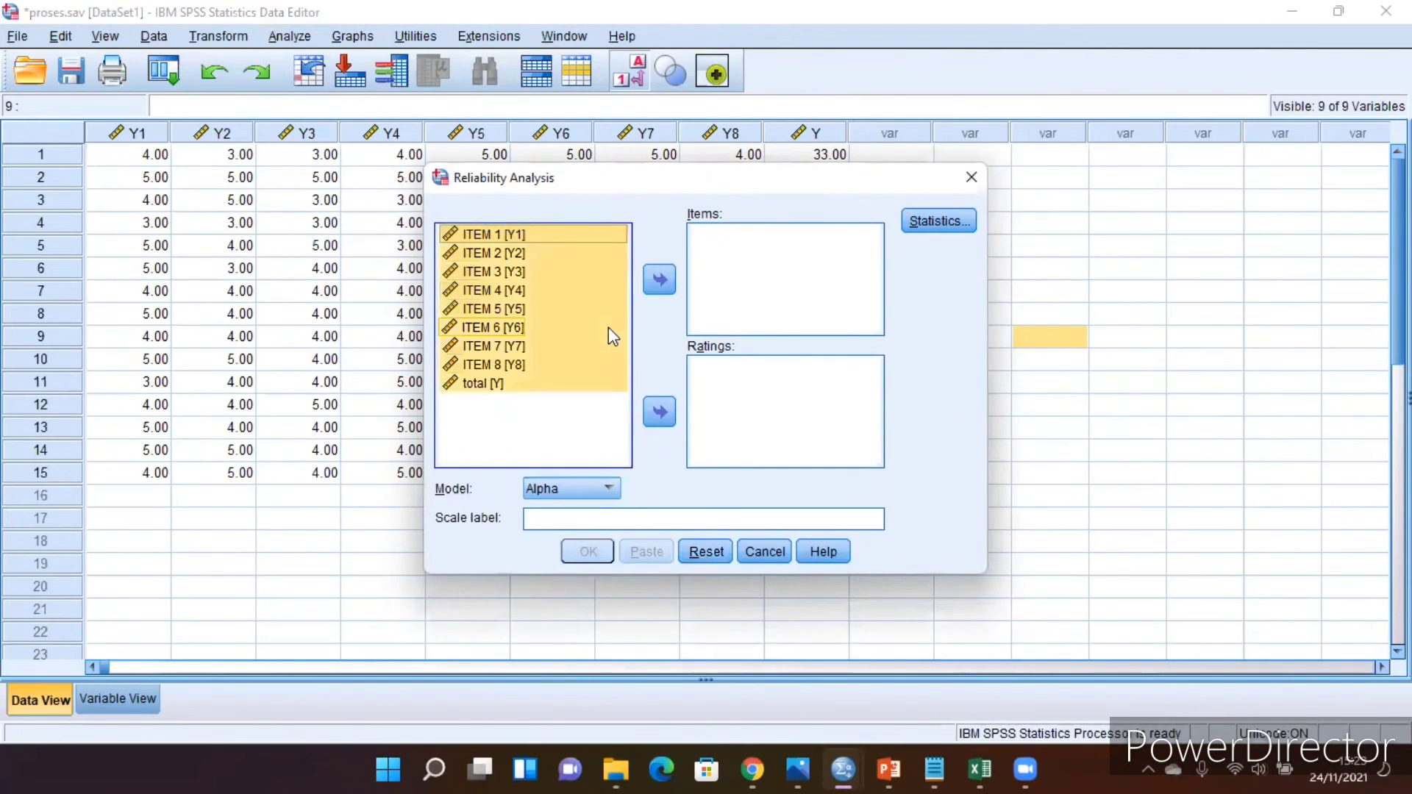
{"action": "left_click", "coordinate": [658, 288]}
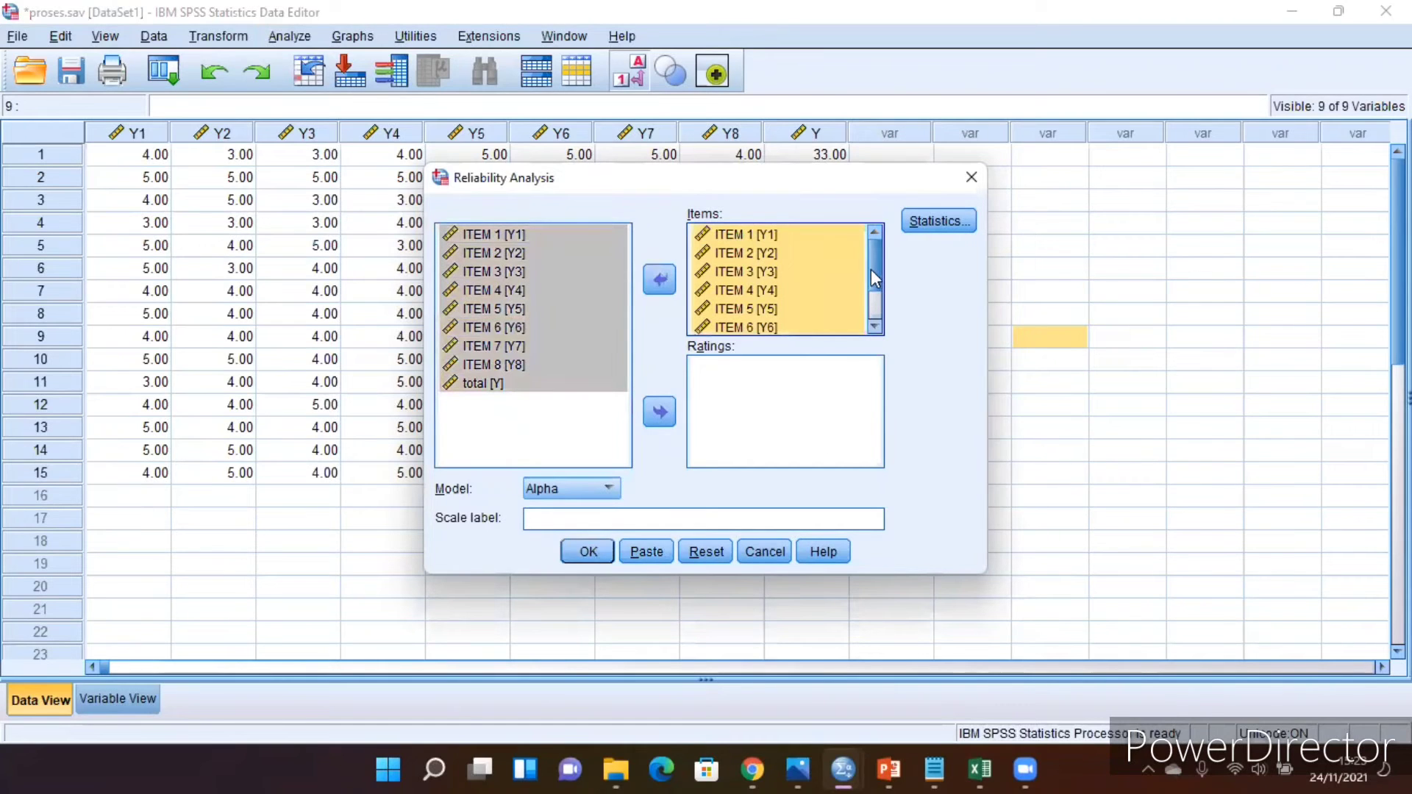
{"action": "left_click_drag", "start_coordinate": [871, 269], "coordinate": [868, 302]}
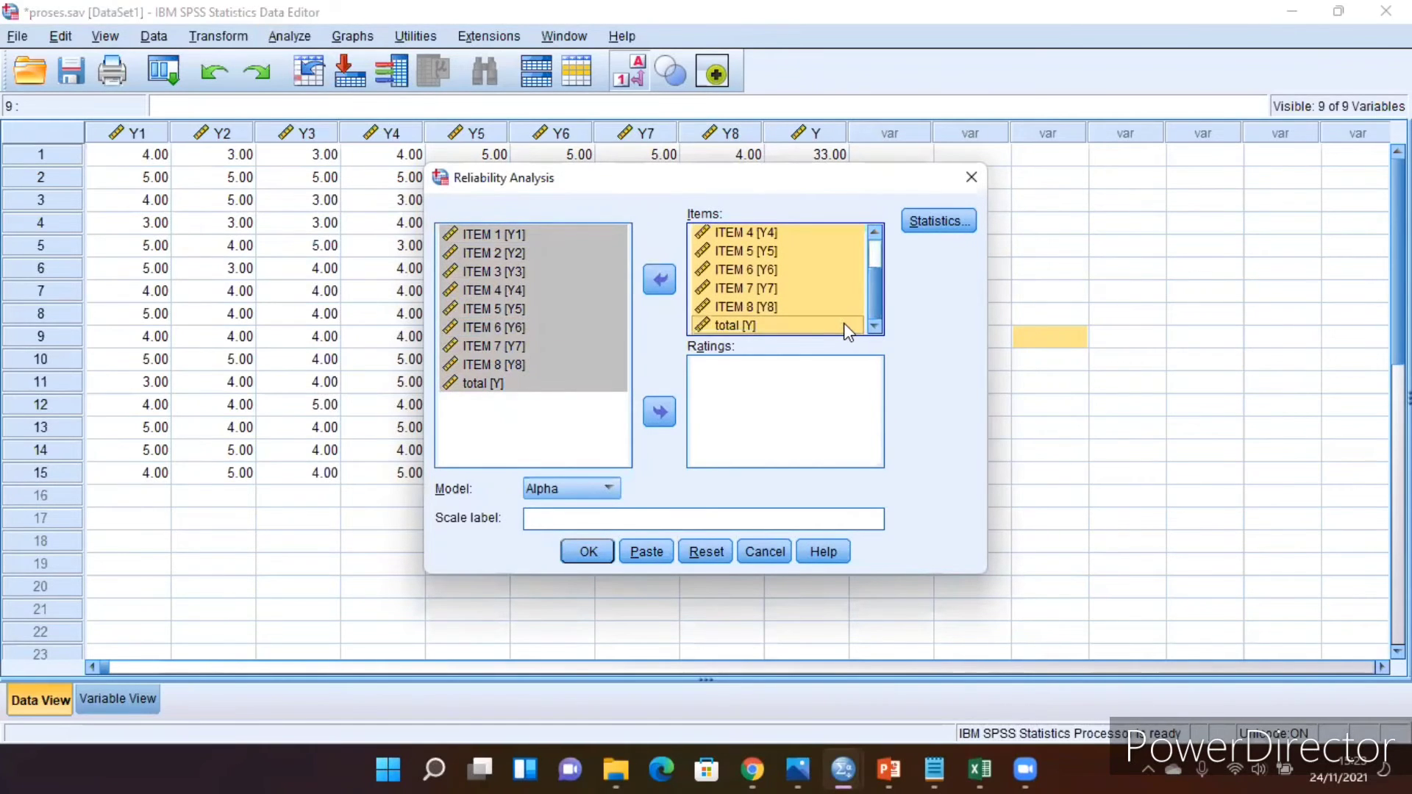
{"action": "left_click", "coordinate": [845, 324]}
{"action": "left_click", "coordinate": [656, 280]}
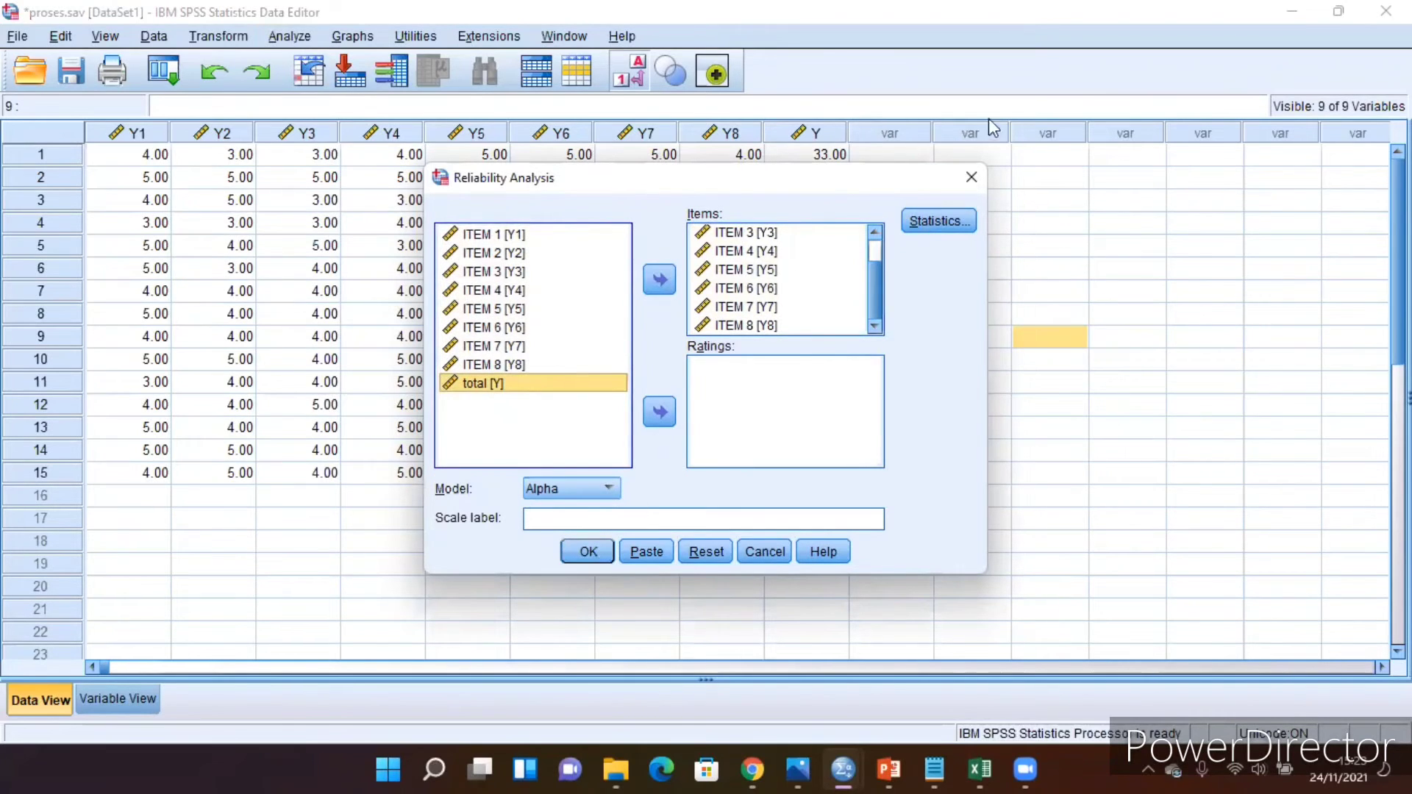
{"action": "left_click", "coordinate": [973, 175]}
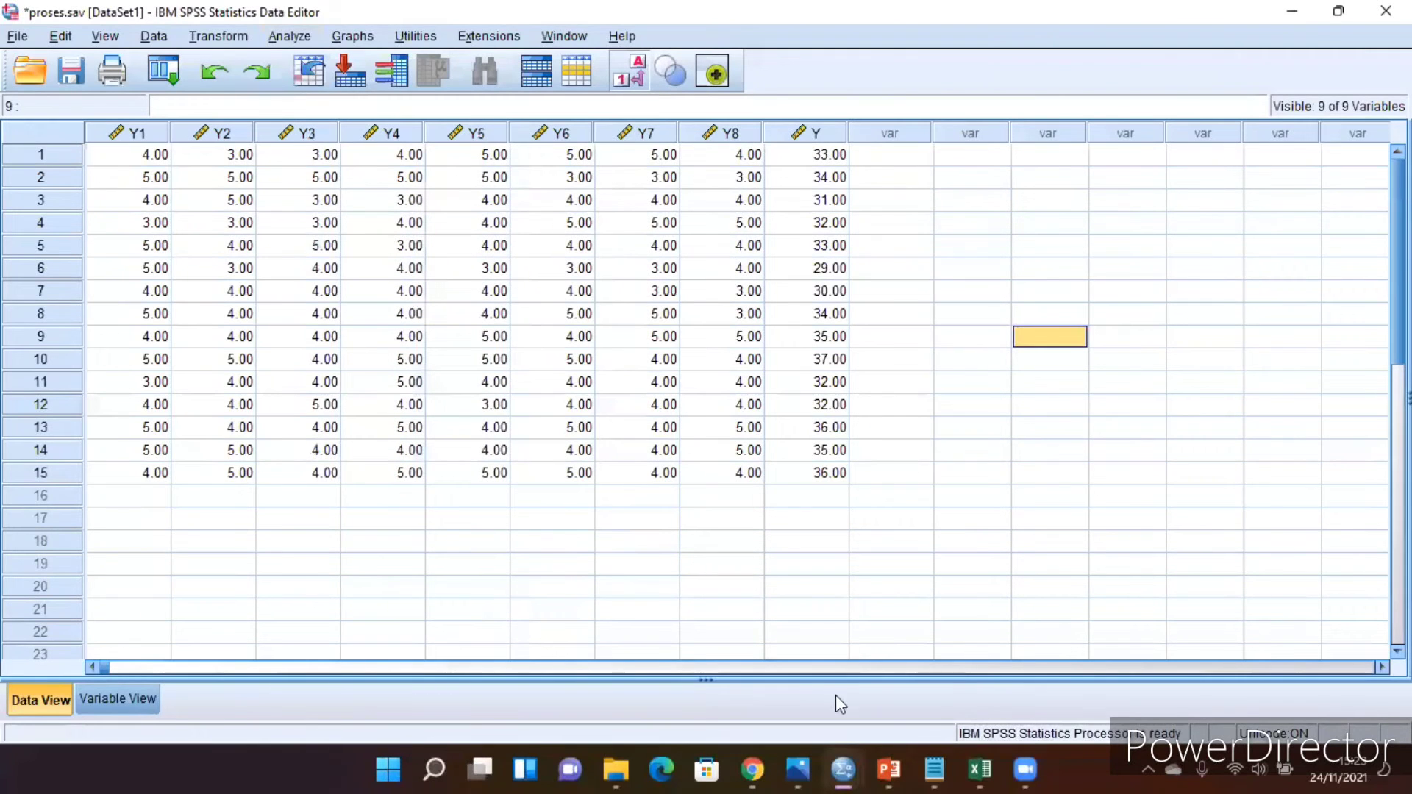
Return to the SPSS output and examine the Cronbach's Alpha in the Reliability Statistics table
{"action": "mouse_move", "coordinate": [842, 770]}
{"action": "left_click", "coordinate": [801, 700]}
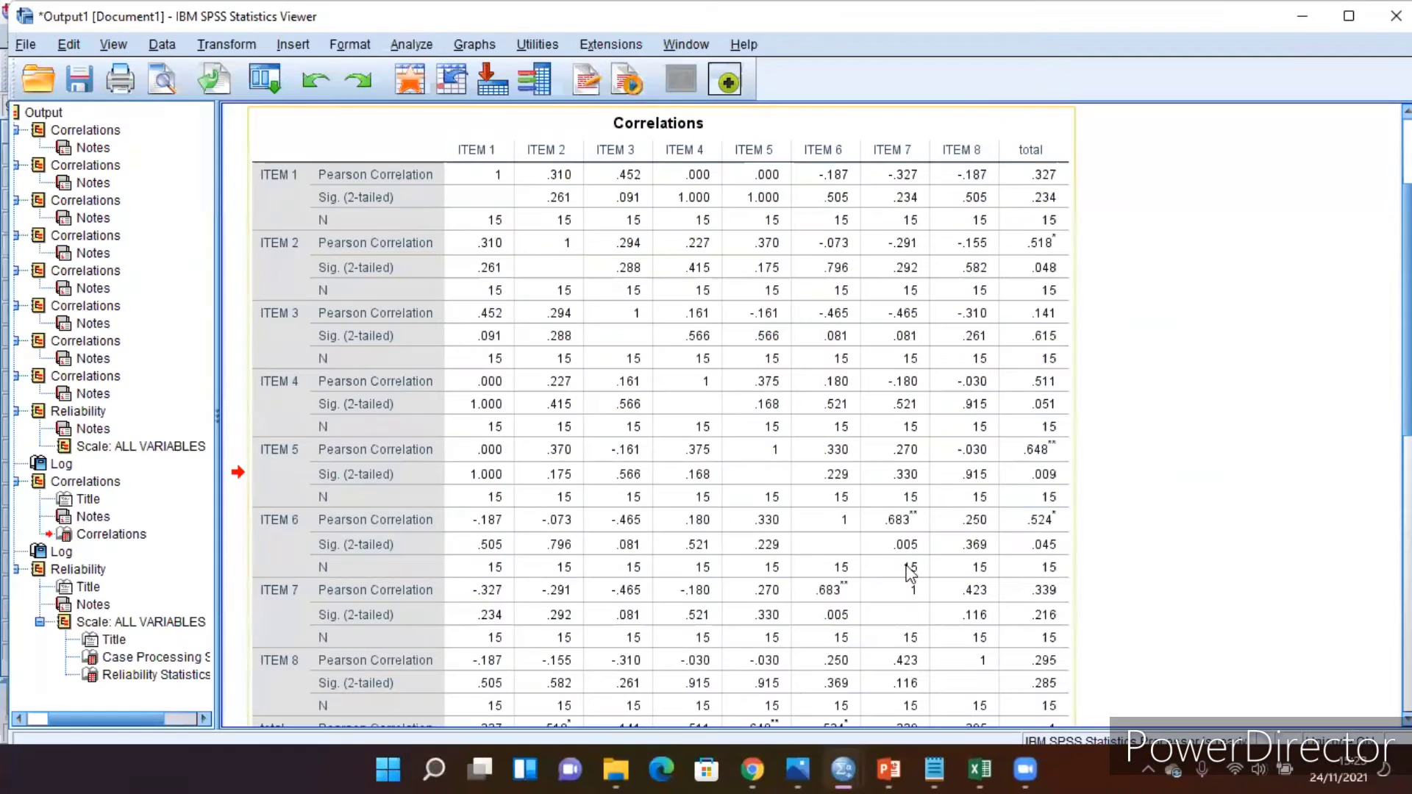
{"action": "scroll", "coordinate": [817, 418], "scroll_direction": "down", "scroll_amount": 10}
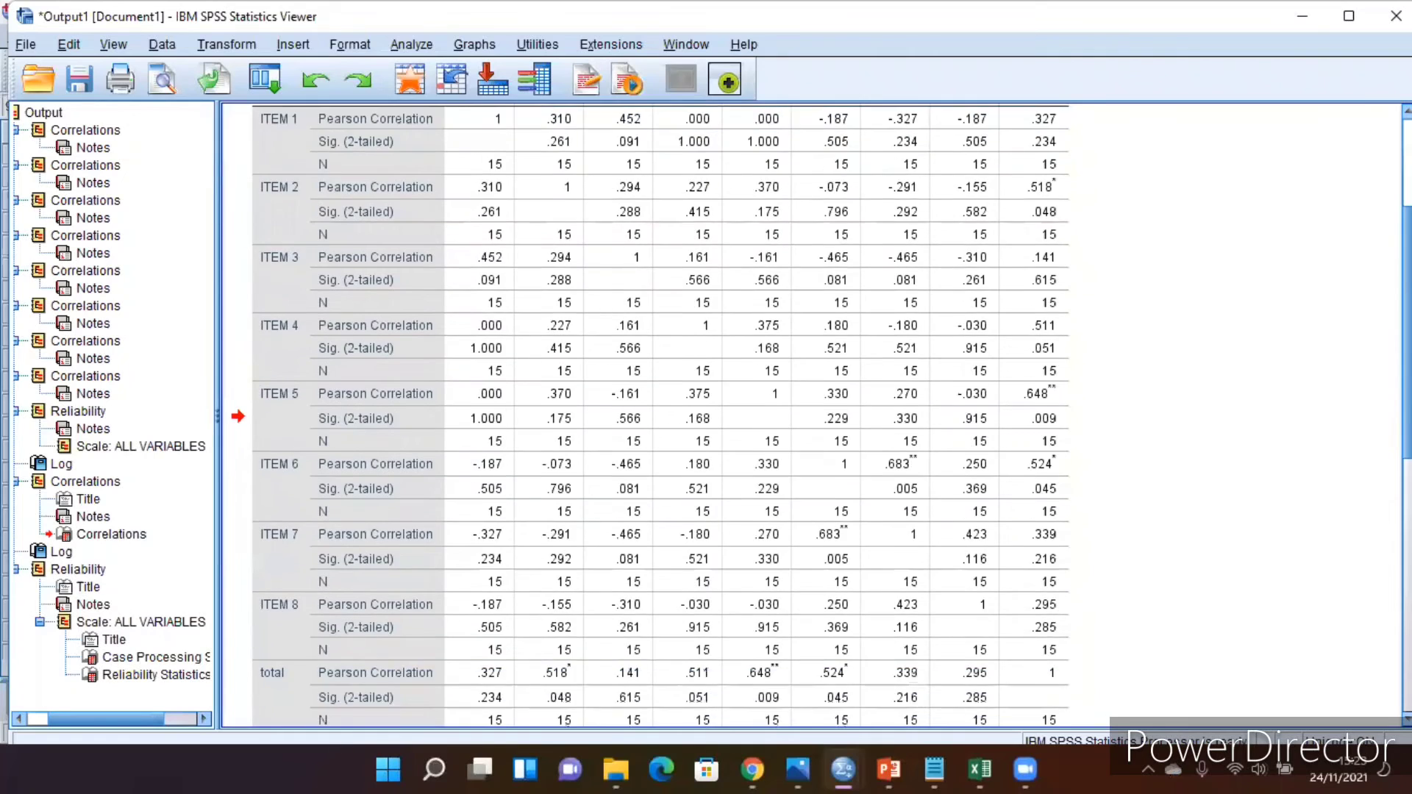
{"action": "scroll", "coordinate": [817, 418], "scroll_direction": "down", "scroll_amount": 3}
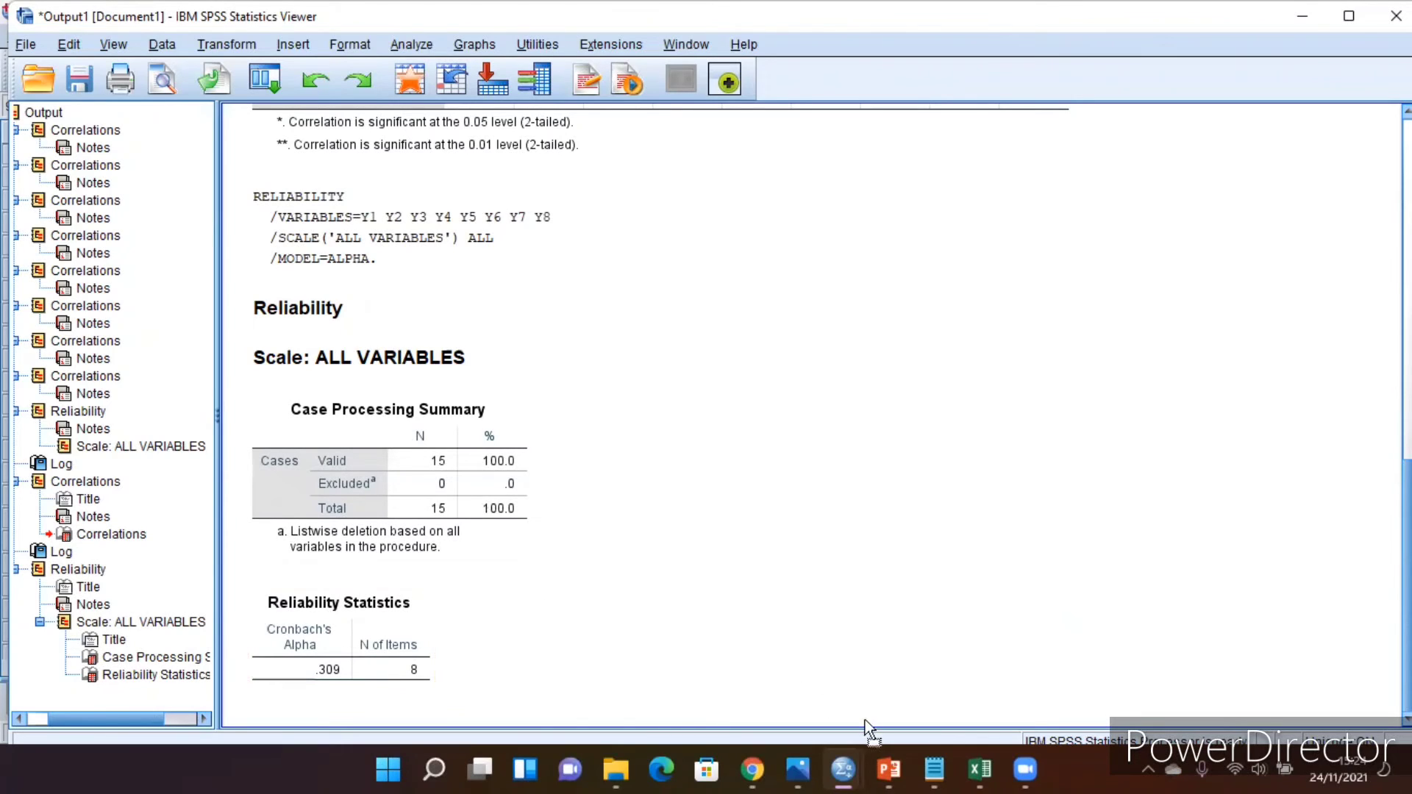
In the Notepad notes, add the line "contoh pertanyaa harga (x1)" below the reliability rule, separated by a blank line
{"action": "left_click", "coordinate": [937, 768]}
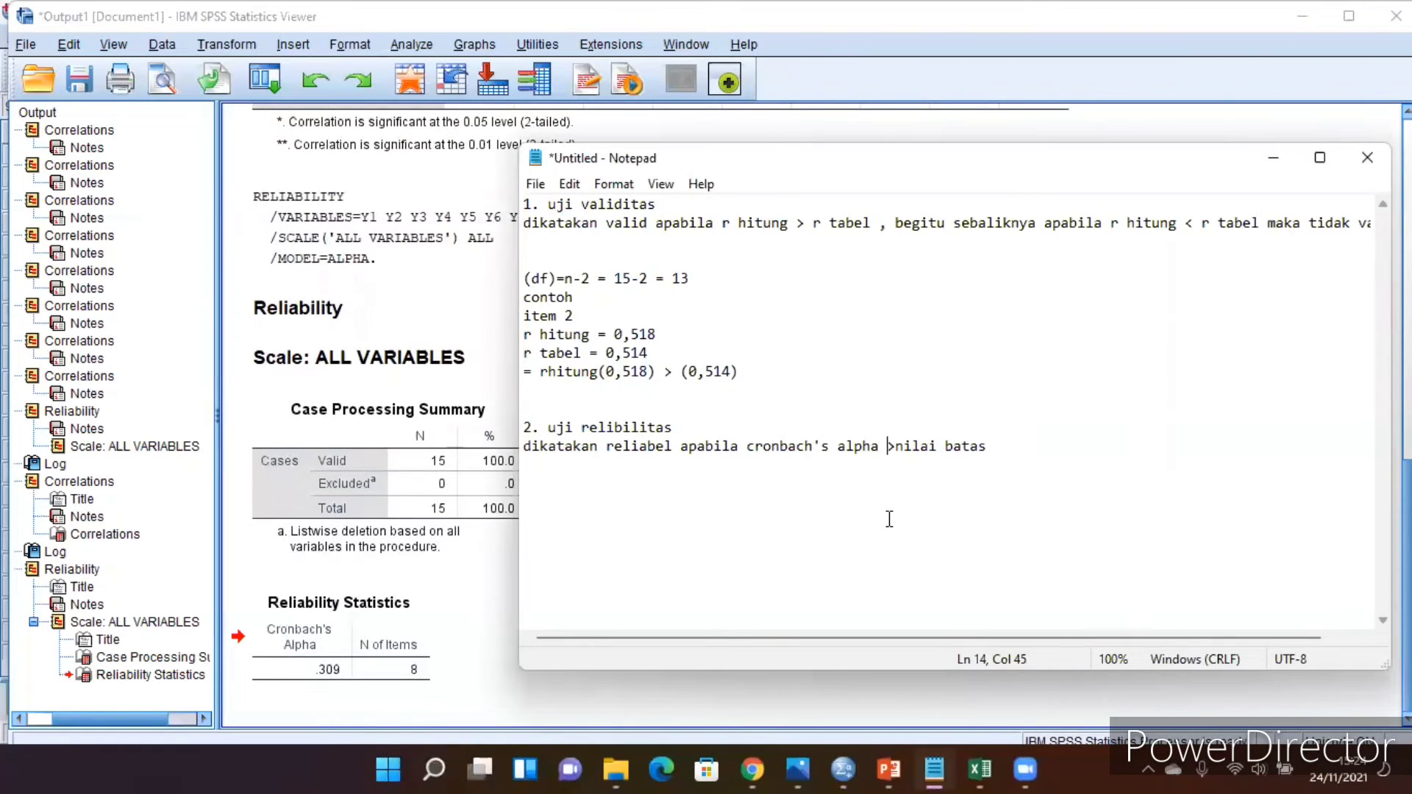
{"action": "left_click", "coordinate": [992, 456]}
{"action": "left_click", "coordinate": [863, 479]}
{"action": "left_click", "coordinate": [629, 476]}
{"action": "left_click", "coordinate": [548, 473]}
{"action": "left_click", "coordinate": [993, 450]}
{"action": "left_click", "coordinate": [689, 474]}
{"action": "left_click", "coordinate": [615, 483]}
{"action": "key", "text": "Right"}
{"action": "key", "text": "Right"}
{"action": "key", "text": "Right"}
{"action": "key", "text": "Right"}
{"action": "key", "text": "Right"}
{"action": "key", "text": "Right"}
{"action": "key", "text": "Right"}
{"action": "key", "text": "Right"}
{"action": "key", "text": "Right"}
{"action": "key", "text": "Right"}
{"action": "key", "text": "Right"}
{"action": "key", "text": "Right"}
{"action": "key", "text": "Right"}
{"action": "key", "text": "Right"}
{"action": "key", "text": "Right"}
{"action": "key", "text": "Right"}
{"action": "key", "text": "Right"}
{"action": "key", "text": "Right"}
{"action": "key", "text": "Right"}
{"action": "key", "text": "Right"}
{"action": "key", "text": "Right"}
{"action": "key", "text": "Right"}
{"action": "key", "text": "Right"}
{"action": "key", "text": "Right"}
{"action": "key", "text": "Right"}
{"action": "key", "text": "Right"}
{"action": "key", "text": "Right"}
{"action": "key", "text": "Right"}
{"action": "key", "text": "Right"}
{"action": "key", "text": "Right"}
{"action": "key", "text": "Return"}
{"action": "type", "text": "p"}
{"action": "key", "text": "BackSpace"}
{"action": "key", "text": "BackSpace"}
{"action": "type", "text": "contoh perh"}
{"action": "key", "text": "BackSpace"}
{"action": "key", "text": "BackSpace"}
{"action": "key", "text": "BackSpace"}
{"action": "type", "text": "ertanyaa "}
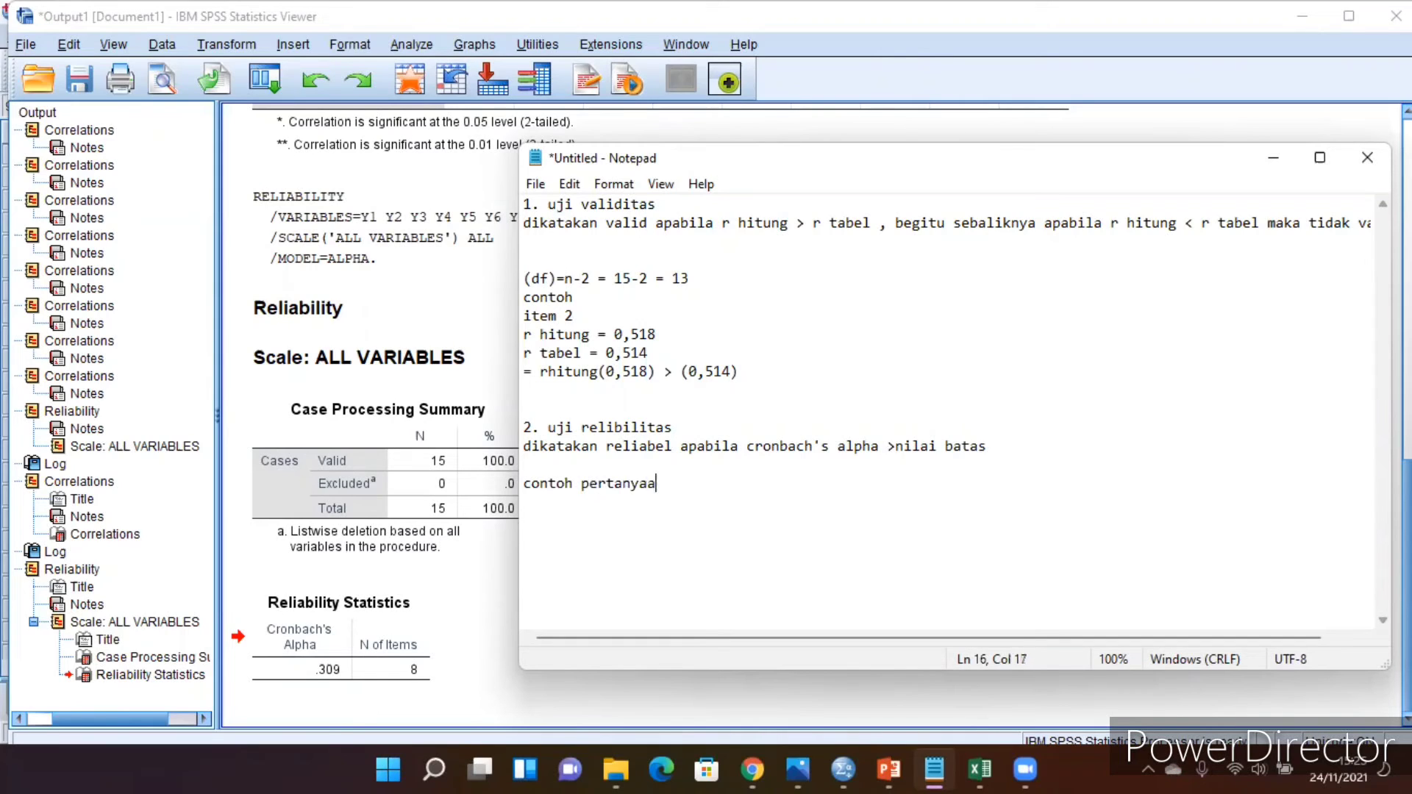
{"action": "type", "text": "harga (x1)"}
Add the line "cronbach's alpha > nilai batas" below the example heading, leaving one blank line between them
{"action": "key", "text": "Return"}
{"action": "type", "text": "c"}
{"action": "key", "text": "BackSpace"}
{"action": "key", "text": "BackSpace"}
{"action": "key", "text": "Return"}
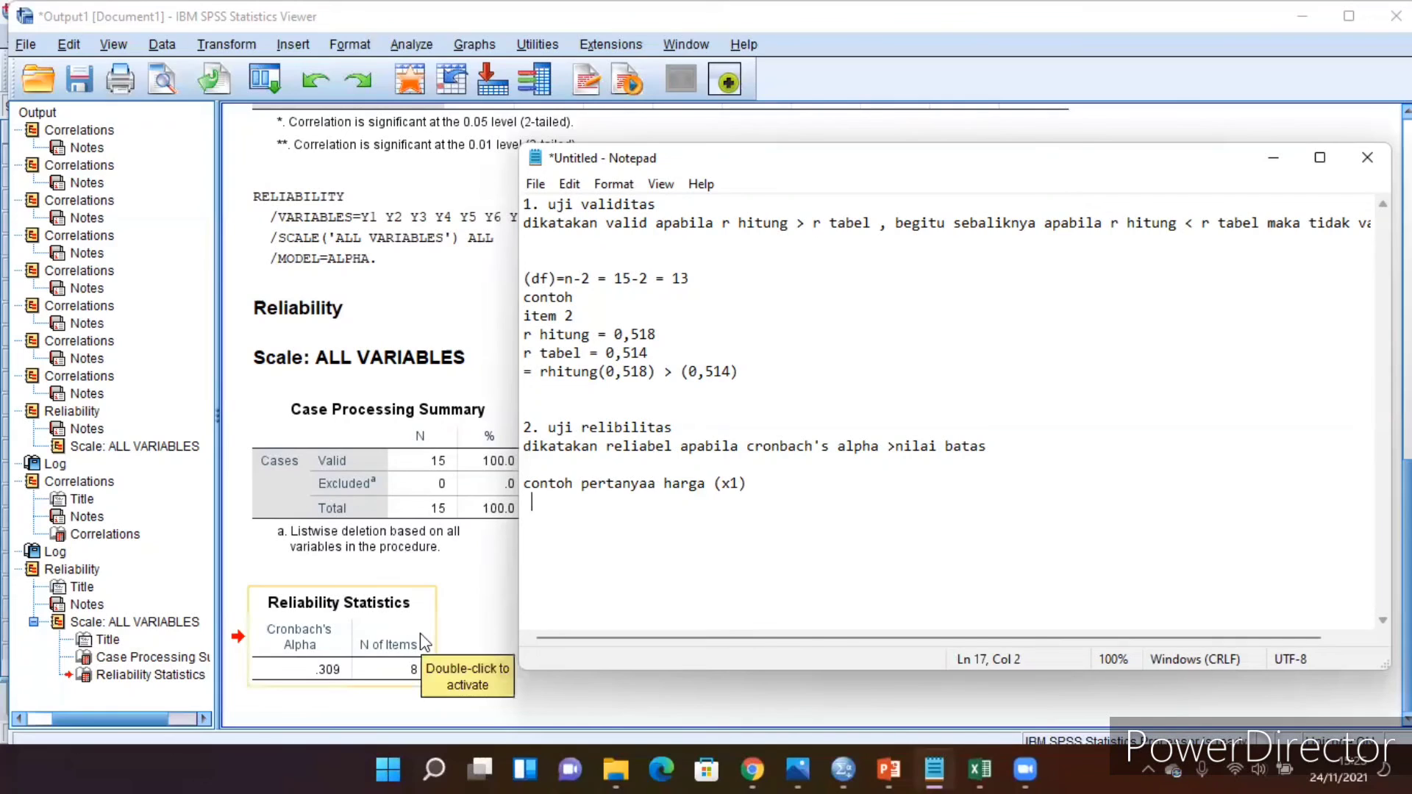
{"action": "key", "text": "Return"}
{"action": "type", "text": "cron"}
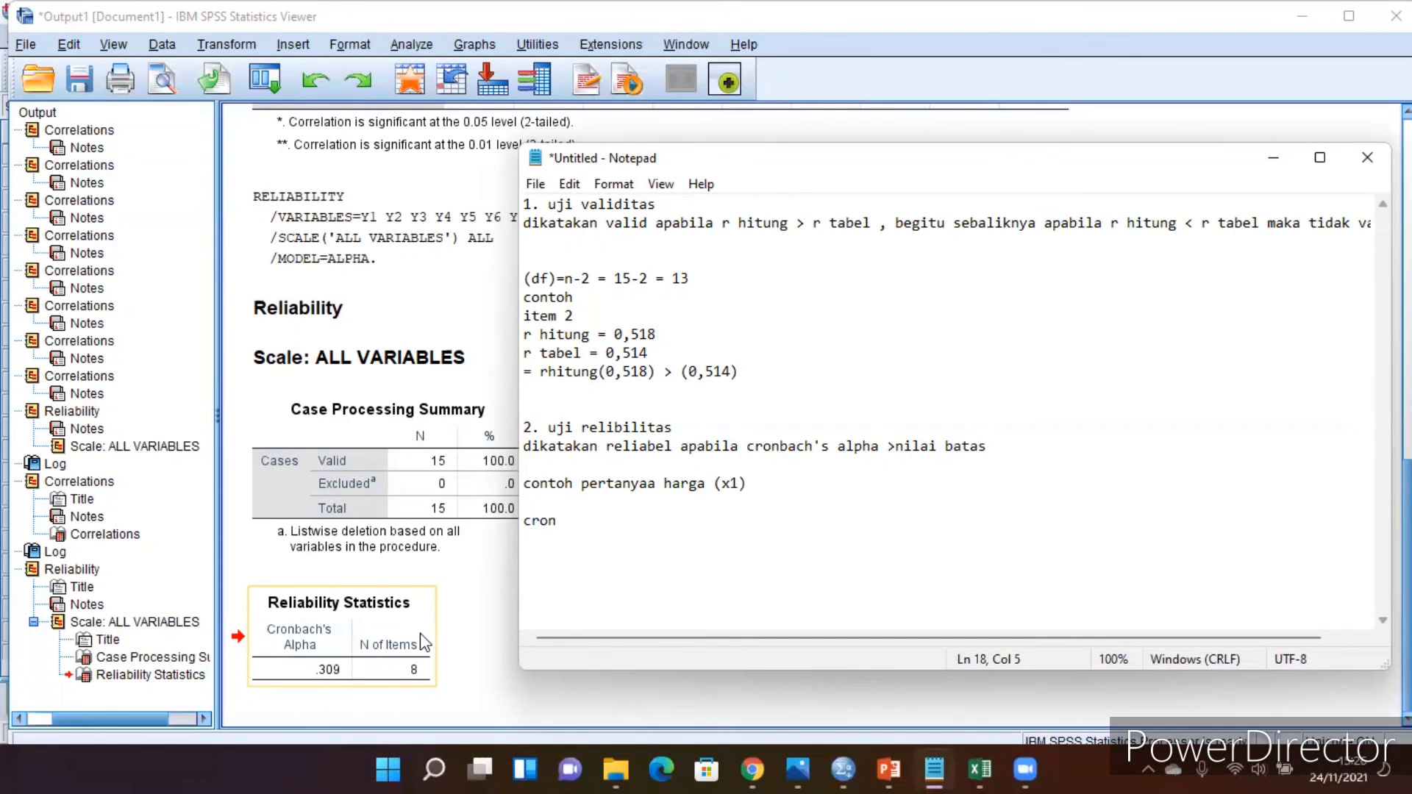
{"action": "type", "text": "bach"}
{"action": "type", "text": "'s alpha "}
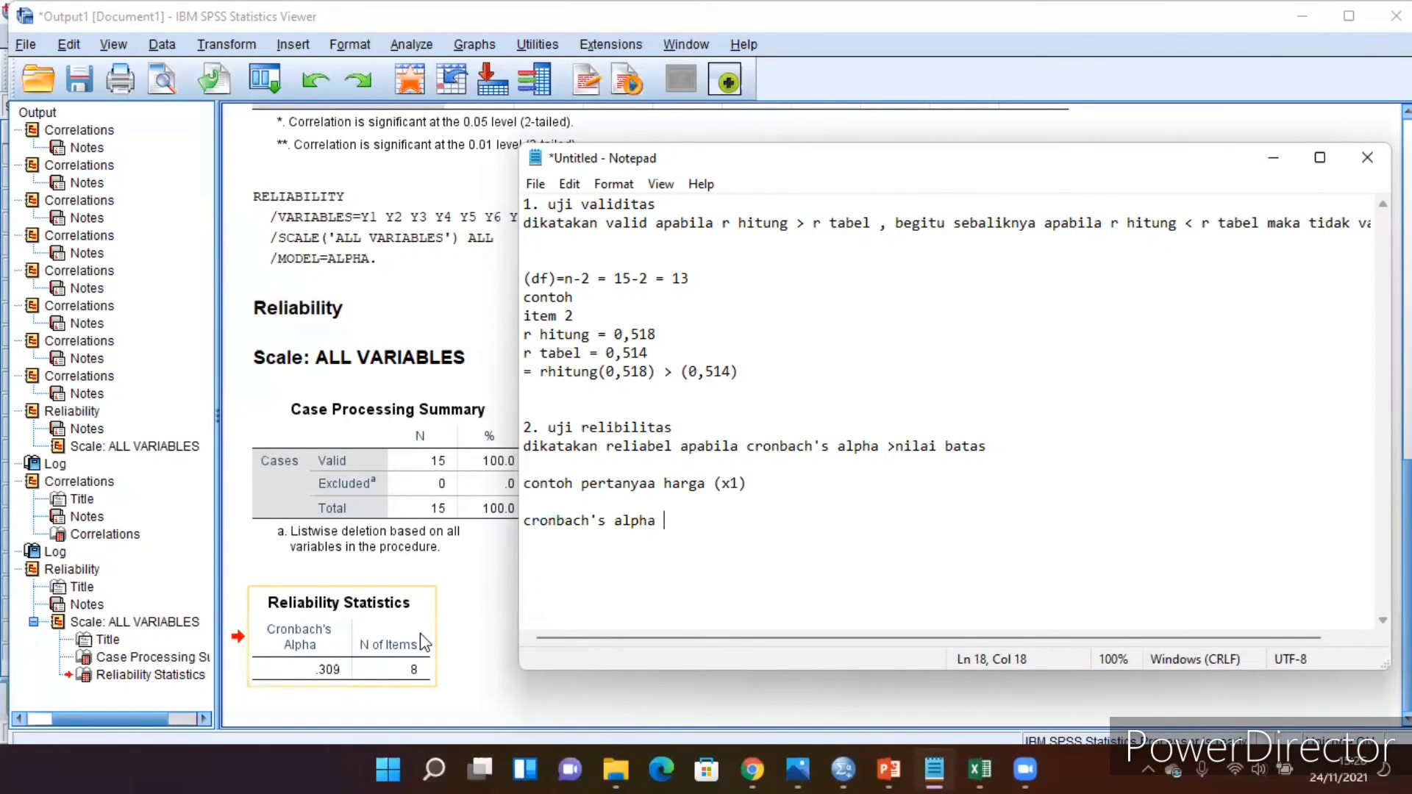
{"action": "type", "text": "> nilai batas"}
Add the comparison line "0,309>0,70" beneath the Cronbach's alpha criterion
{"action": "key", "text": "Return"}
{"action": "type", "text": "0"}
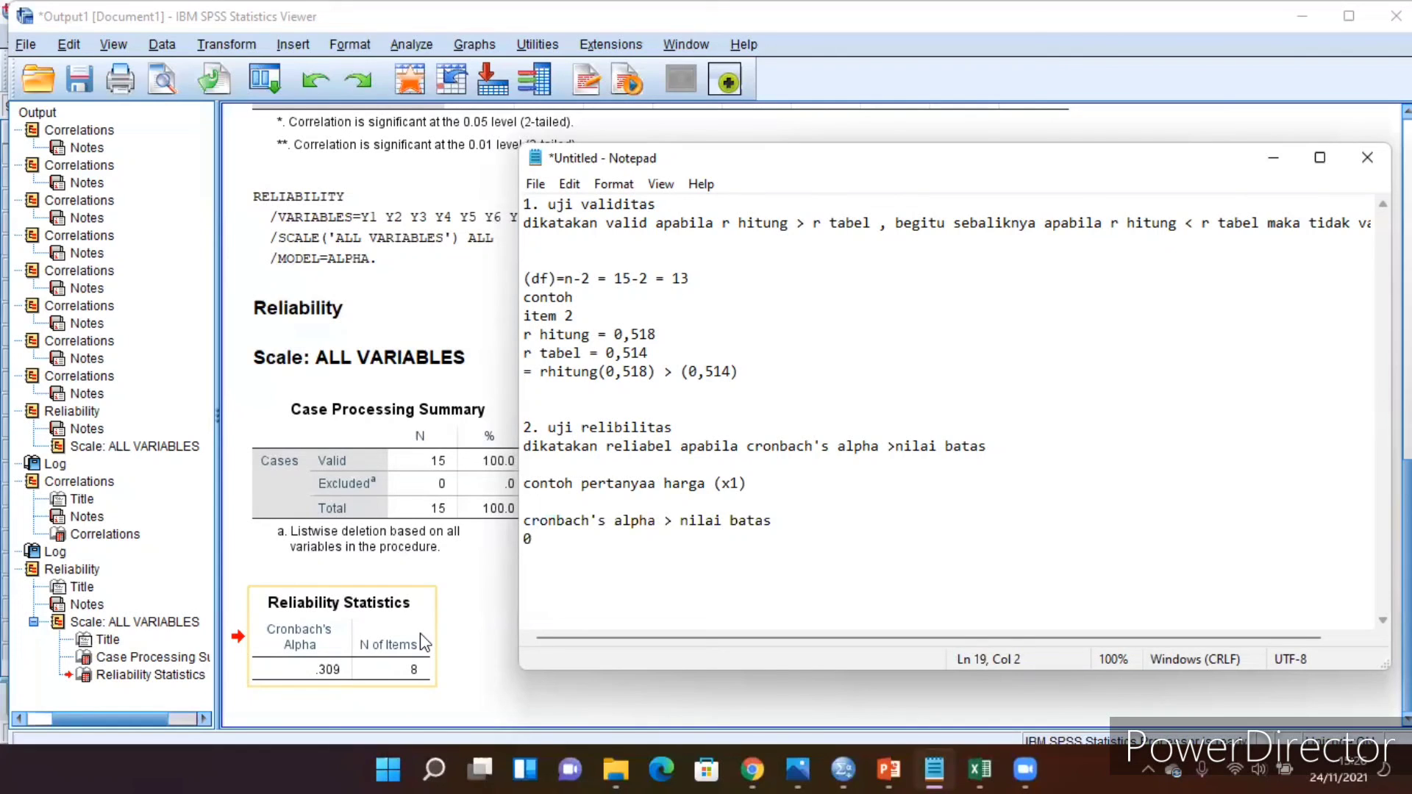
{"action": "type", "text": ",30"}
{"action": "type", "text": "9"}
{"action": "type", "text": ">"}
{"action": "type", "text": "0"}
{"action": "type", "text": ",0"}
{"action": "type", "text": "70"}
{"action": "key", "text": "BackSpace"}
{"action": "key", "text": "BackSpace"}
{"action": "key", "text": "BackSpace"}
{"action": "type", "text": "70"}
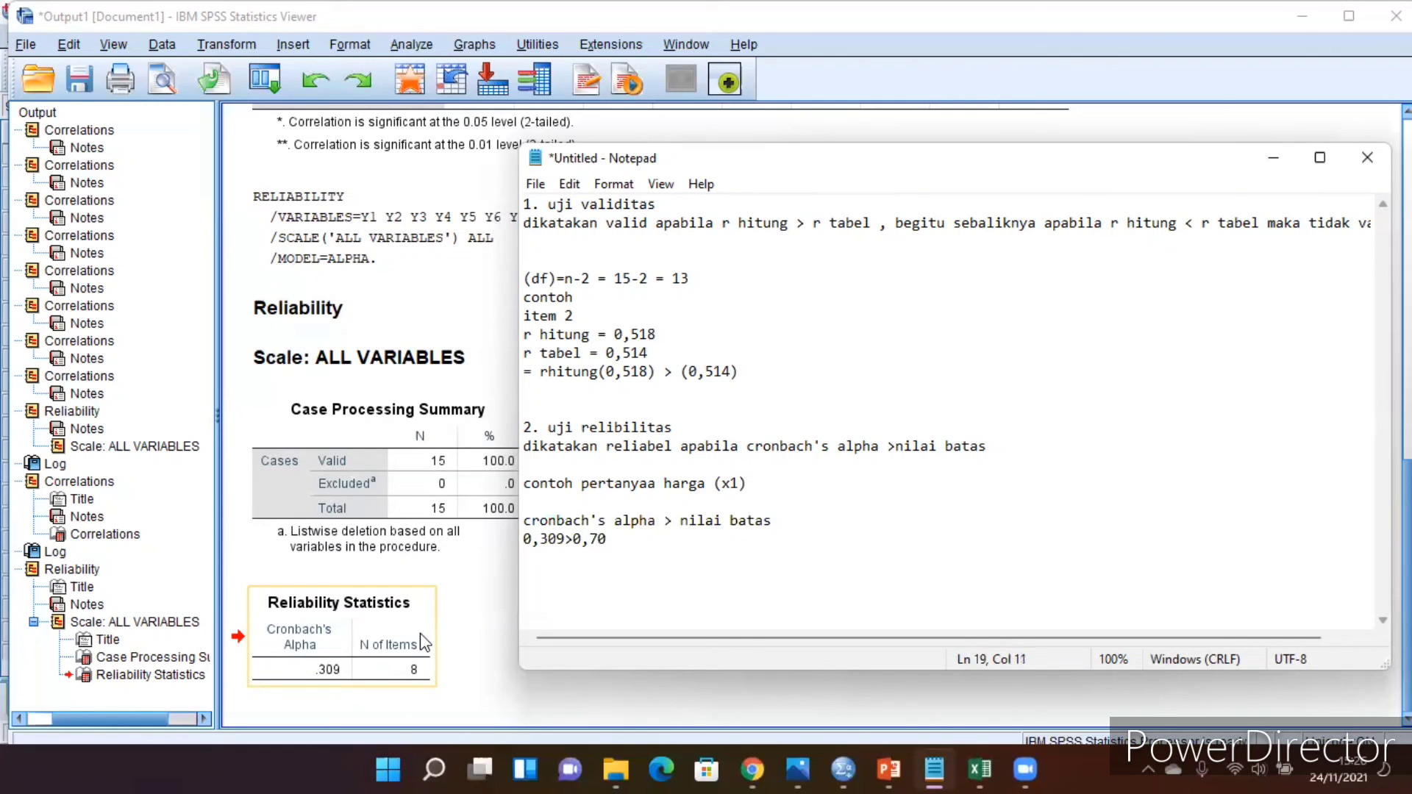